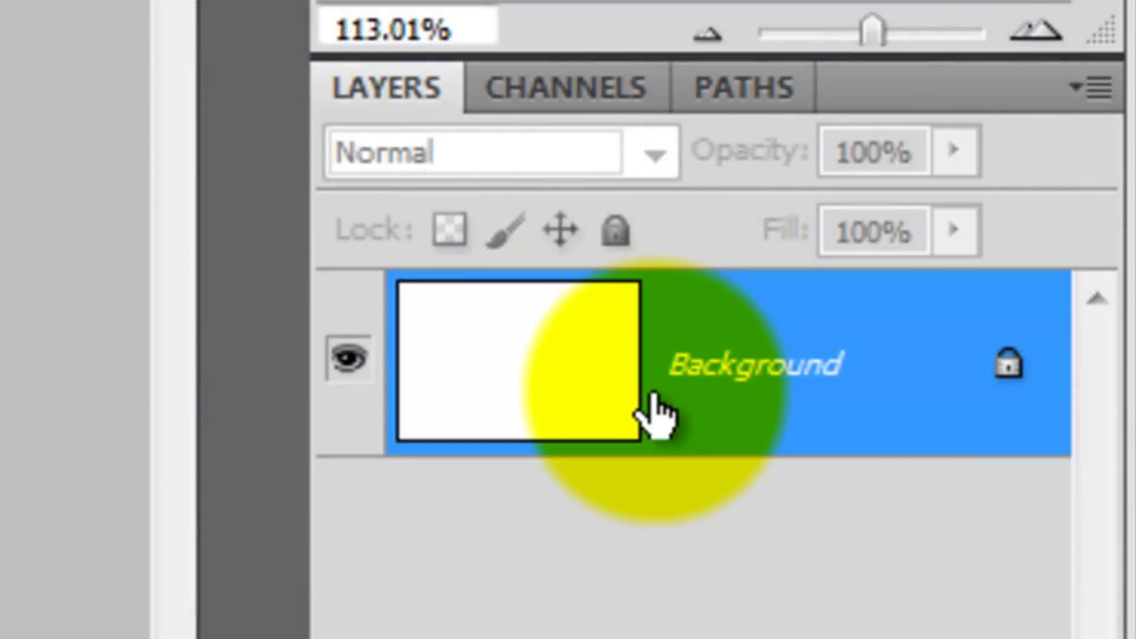
# - Convert the locked Background into a regular layer named BASE
pyautogui.doubleClick(648, 414)
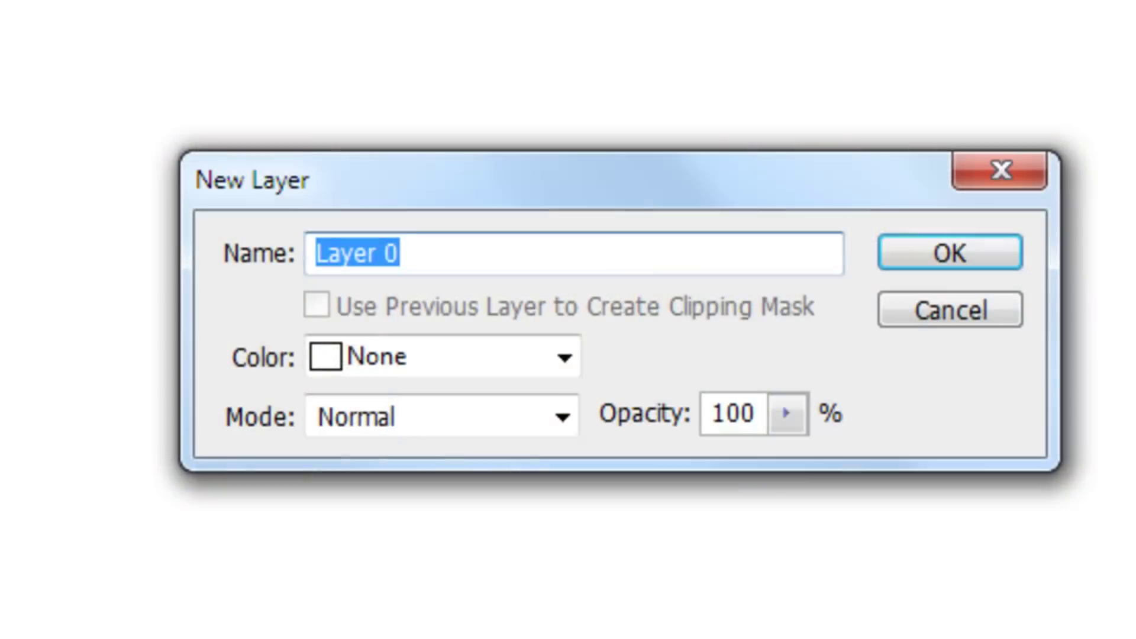
pyautogui.write('BASE')
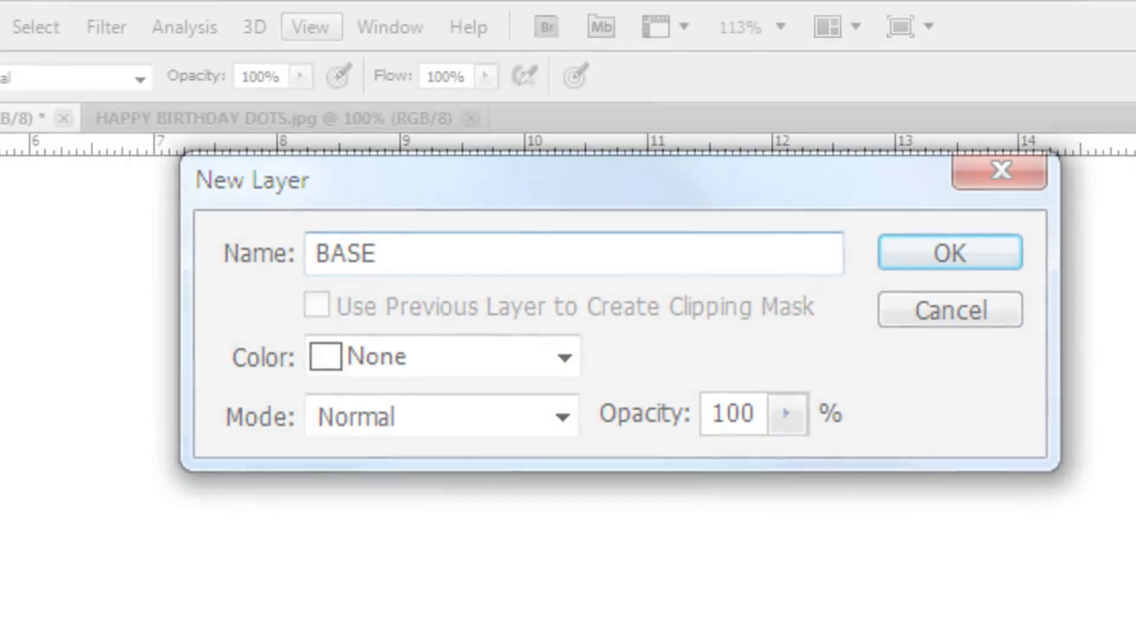
pyautogui.press('Return')
# - Add a vertical guide at the card's 8.5-inch centre
pyautogui.click(307, 28)
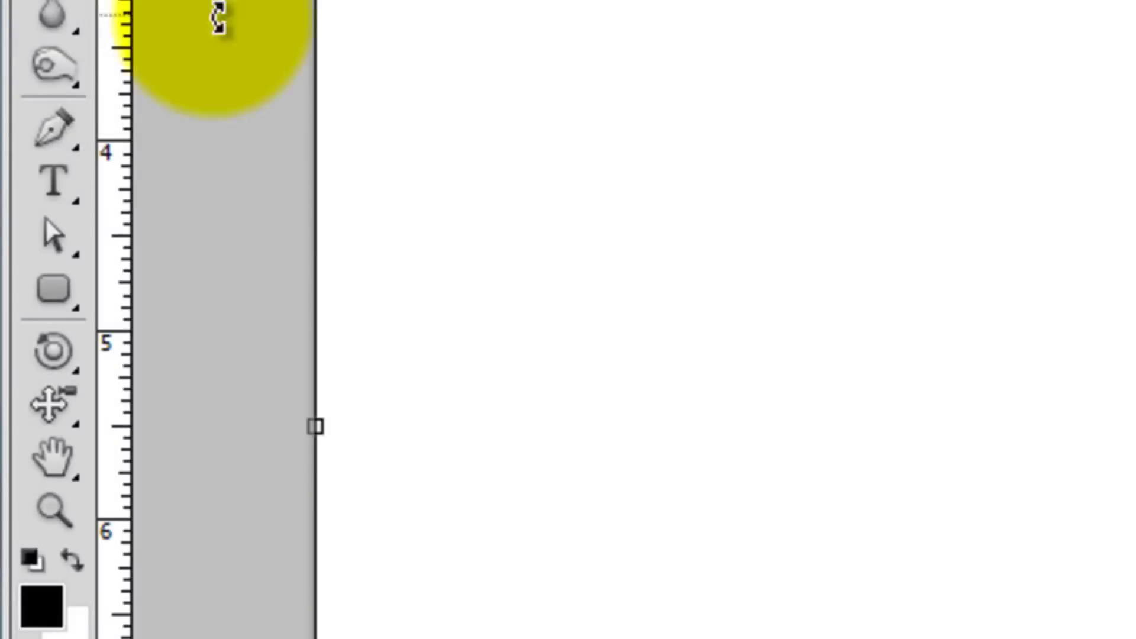
pyautogui.moveTo(112, 274); pyautogui.dragTo(1135, 343)
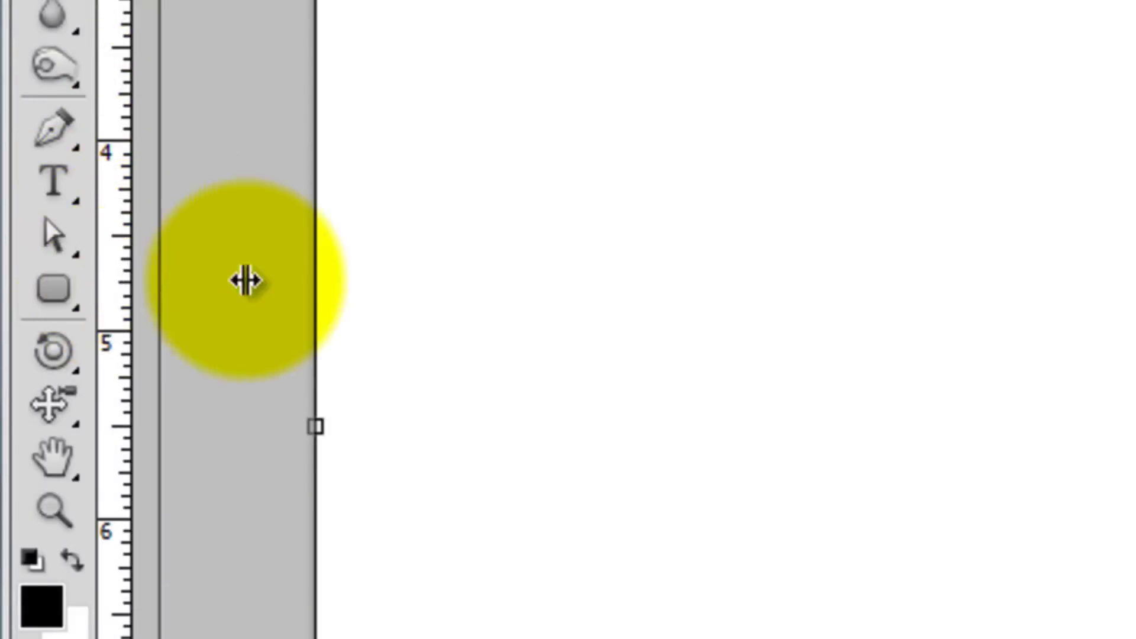
pyautogui.moveTo(345, 312); pyautogui.dragTo(507, 323)
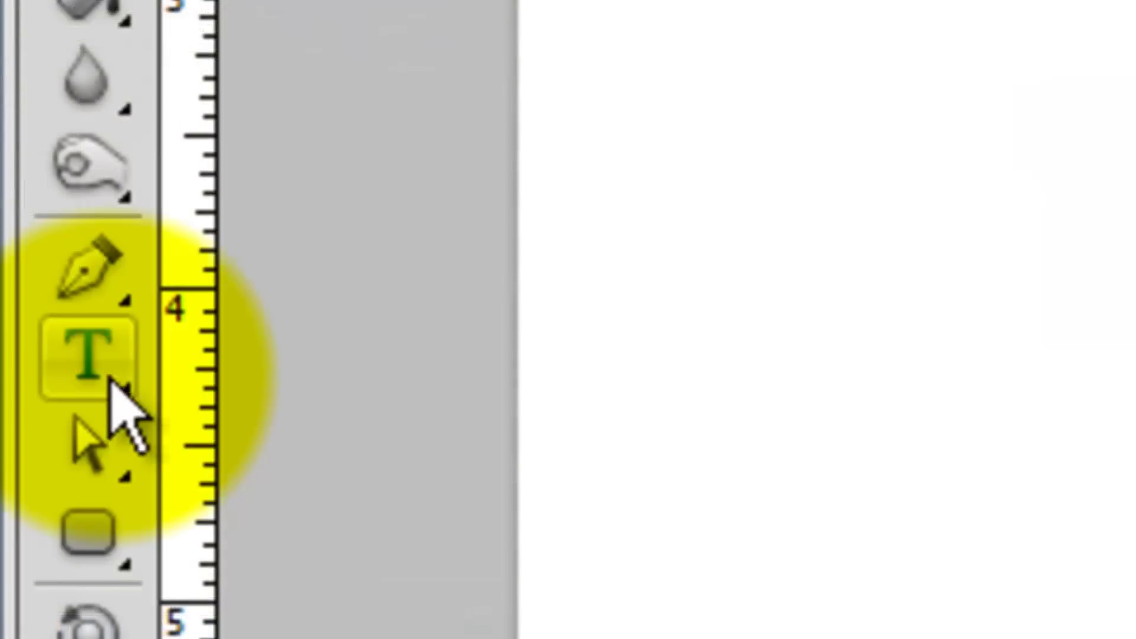
# - Set up the Horizontal Type tool with black Gulim 135 pt, centre-aligned
pyautogui.click(14, 272)
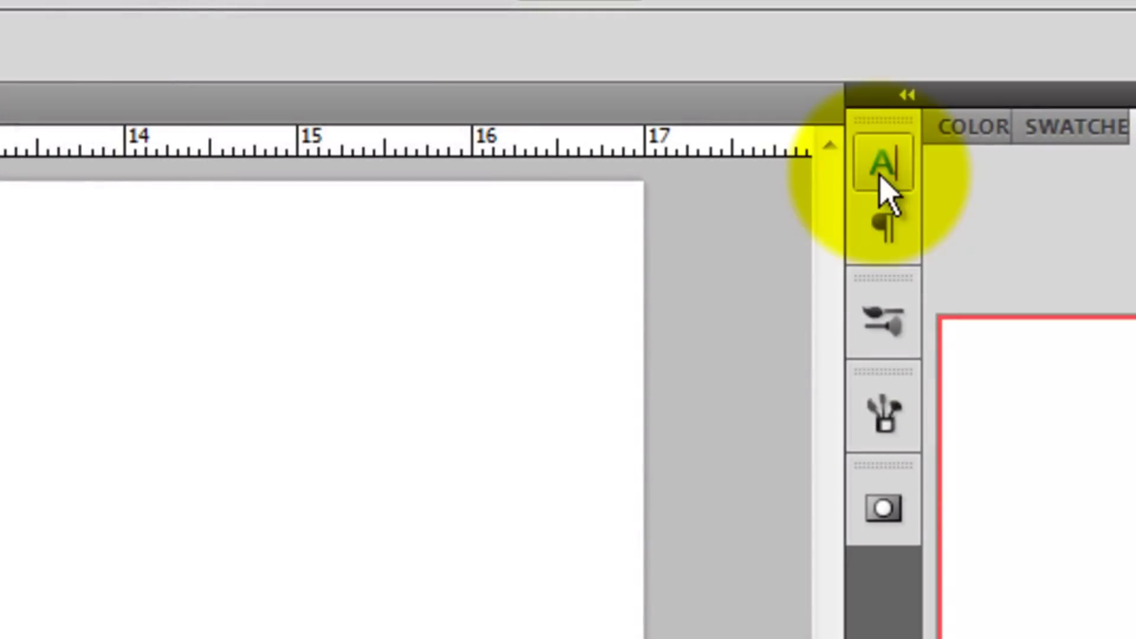
pyautogui.click(884, 183)
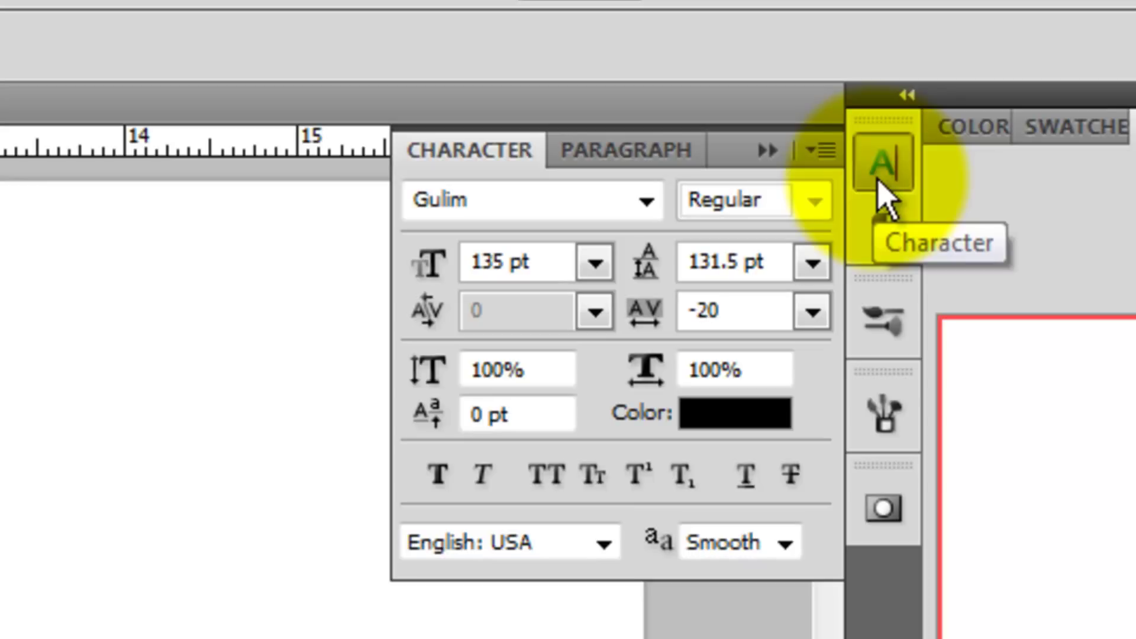
pyautogui.click(655, 157)
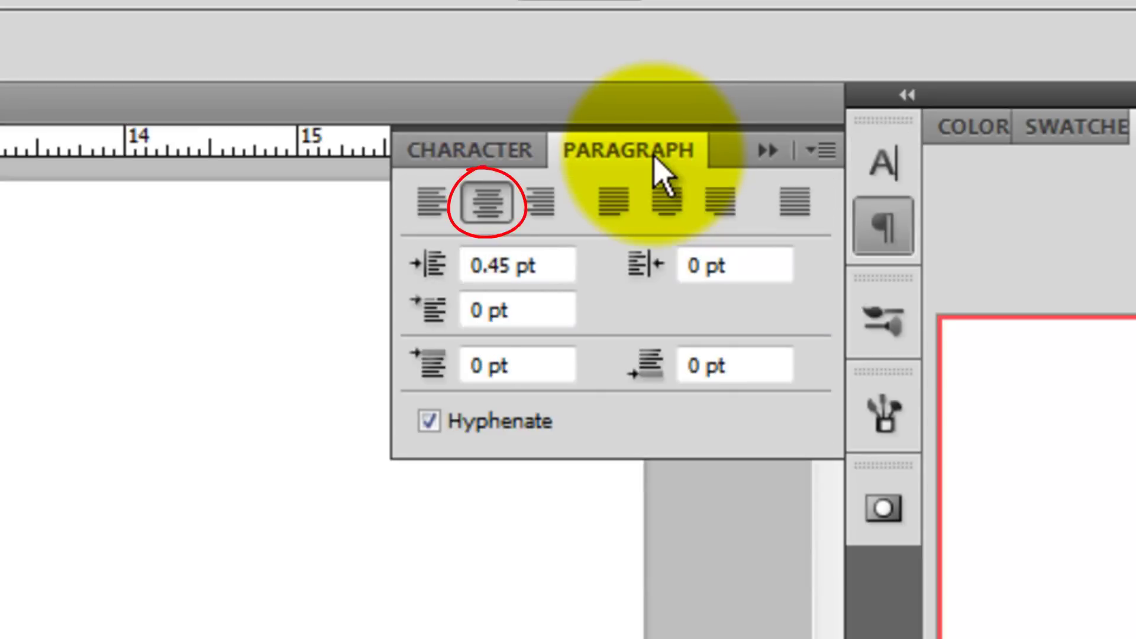
pyautogui.click(497, 149)
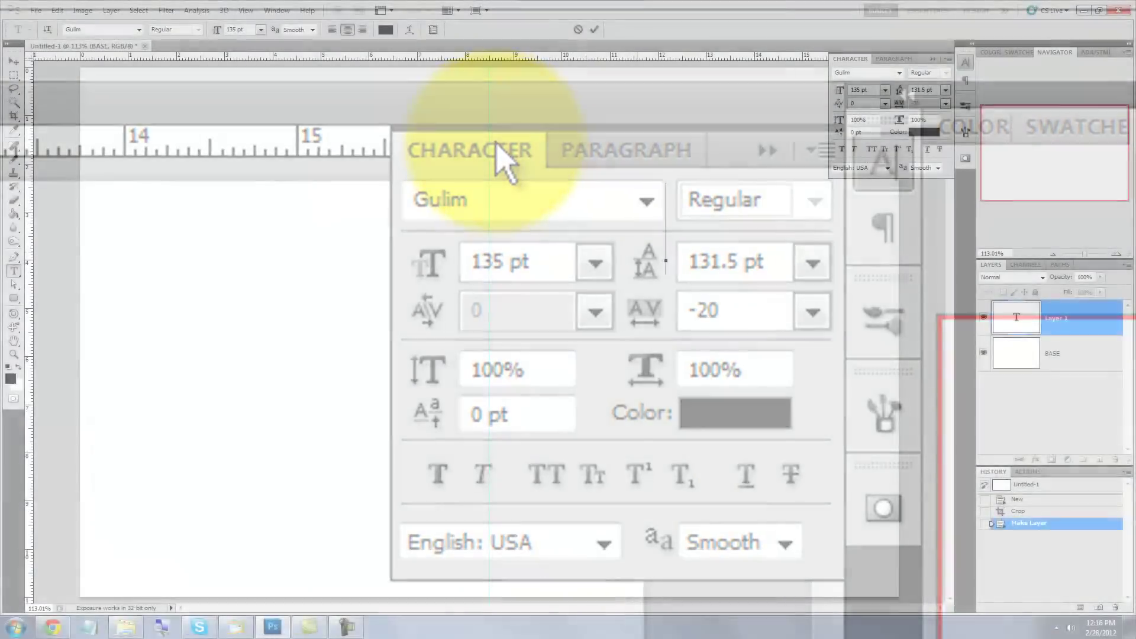
# - Type 'Happy Birthday,' with 'Emily!' on its own line
pyautogui.write('Happy ')
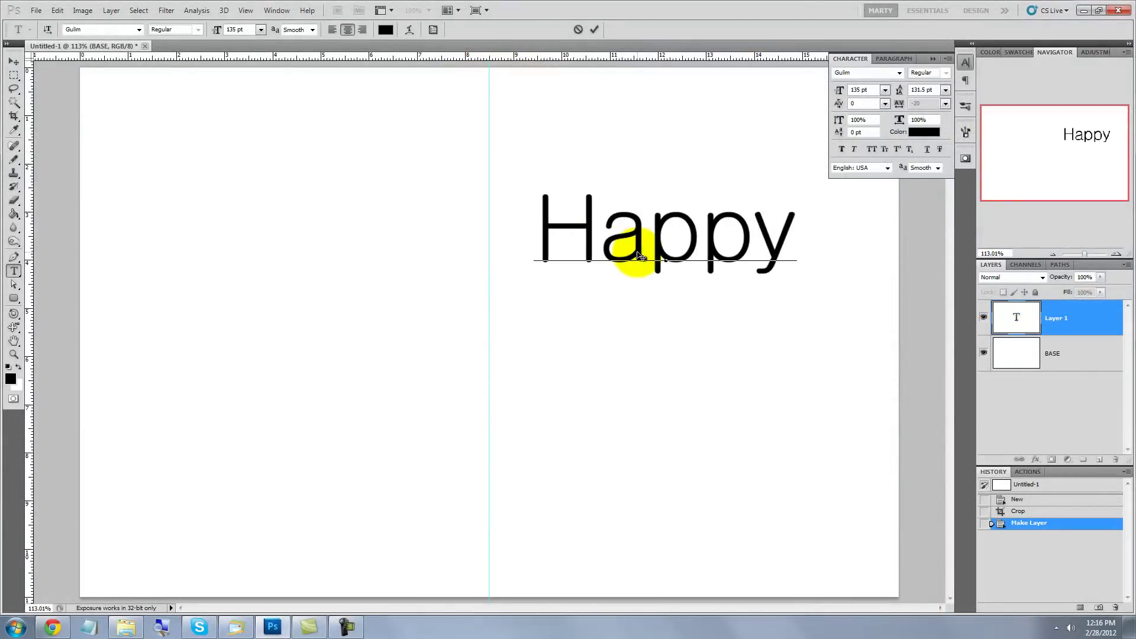
pyautogui.write('Birthday,')
pyautogui.press('Return')
pyautogui.write('Emily!')
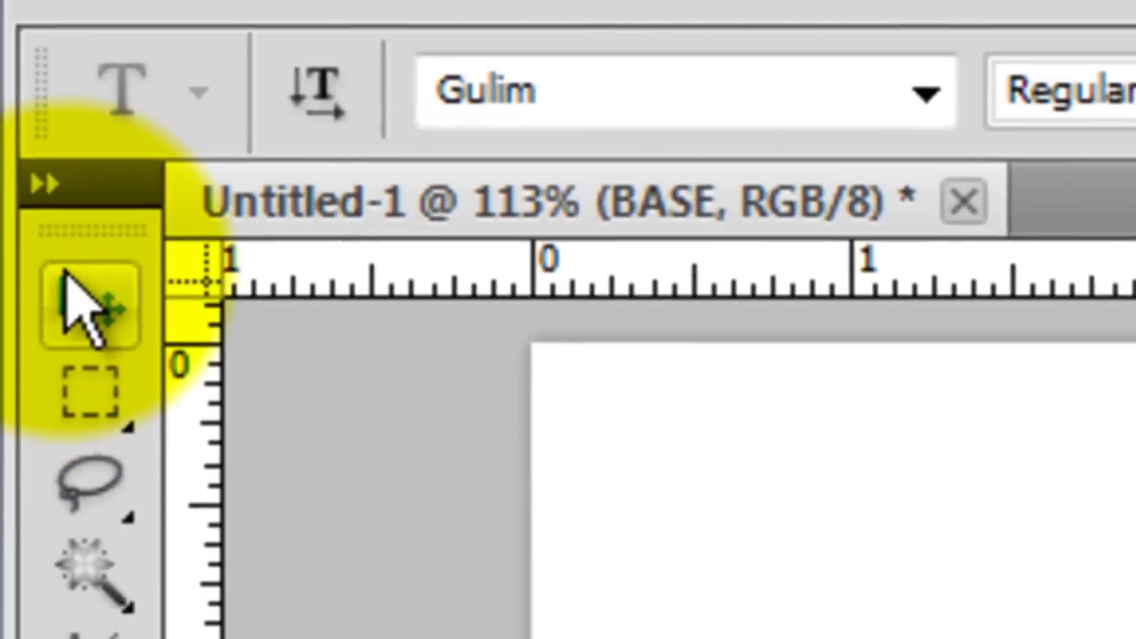
# - Move the greeting right and up, and enlarge Emily! to 203 pt with extra space above it
pyautogui.click(13, 61)
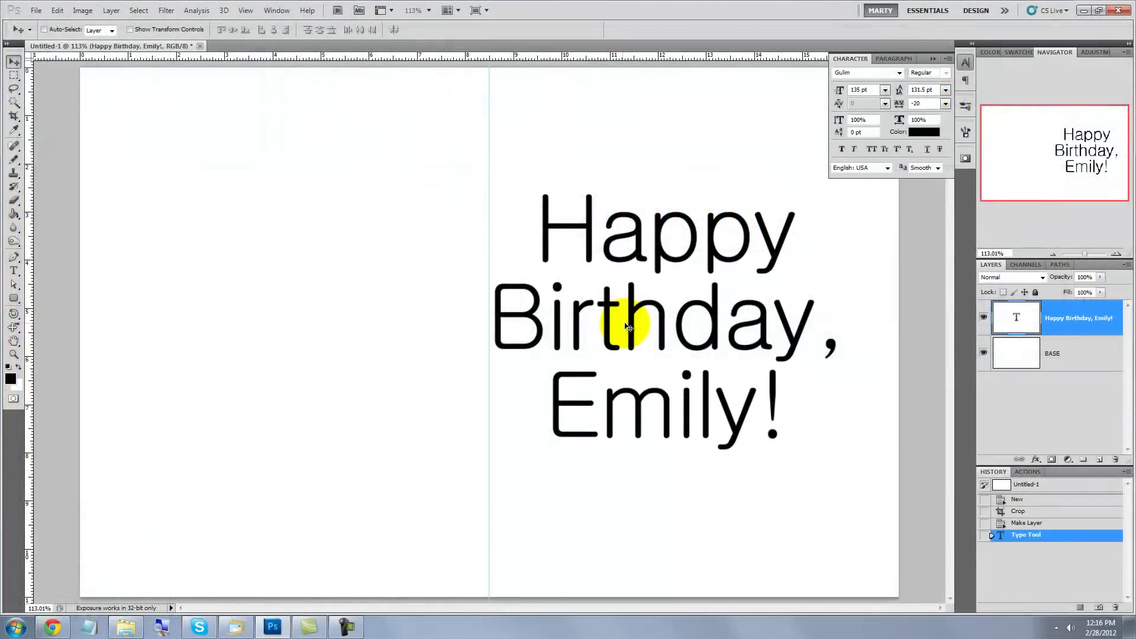
pyautogui.moveTo(634, 317); pyautogui.dragTo(672, 315)
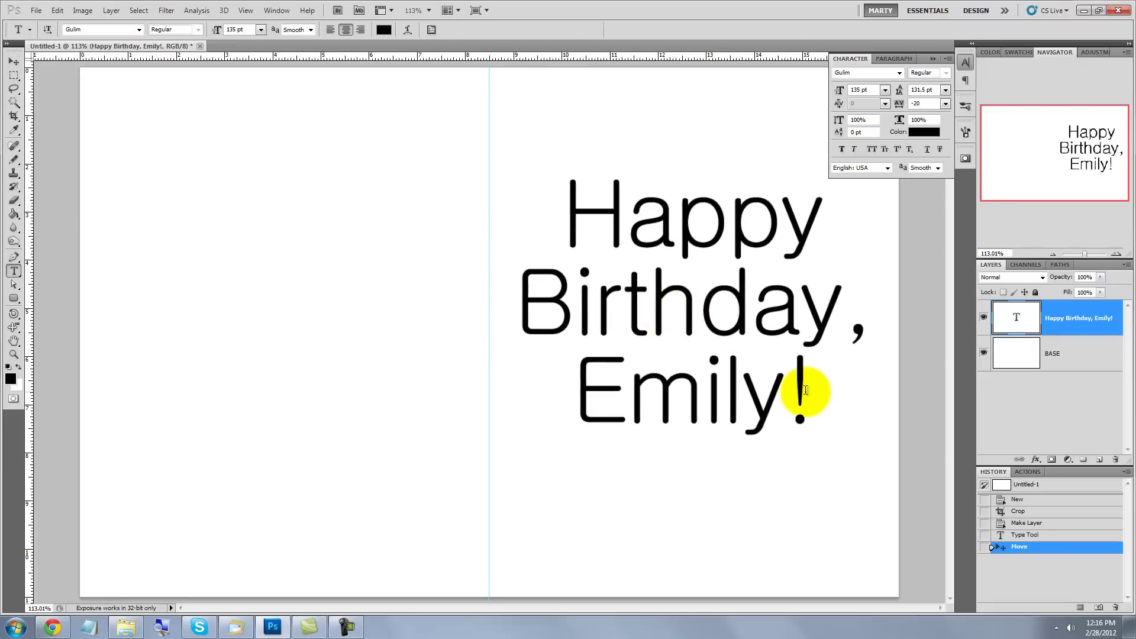
pyautogui.press('t')
pyautogui.moveTo(805, 383); pyautogui.dragTo(563, 351)
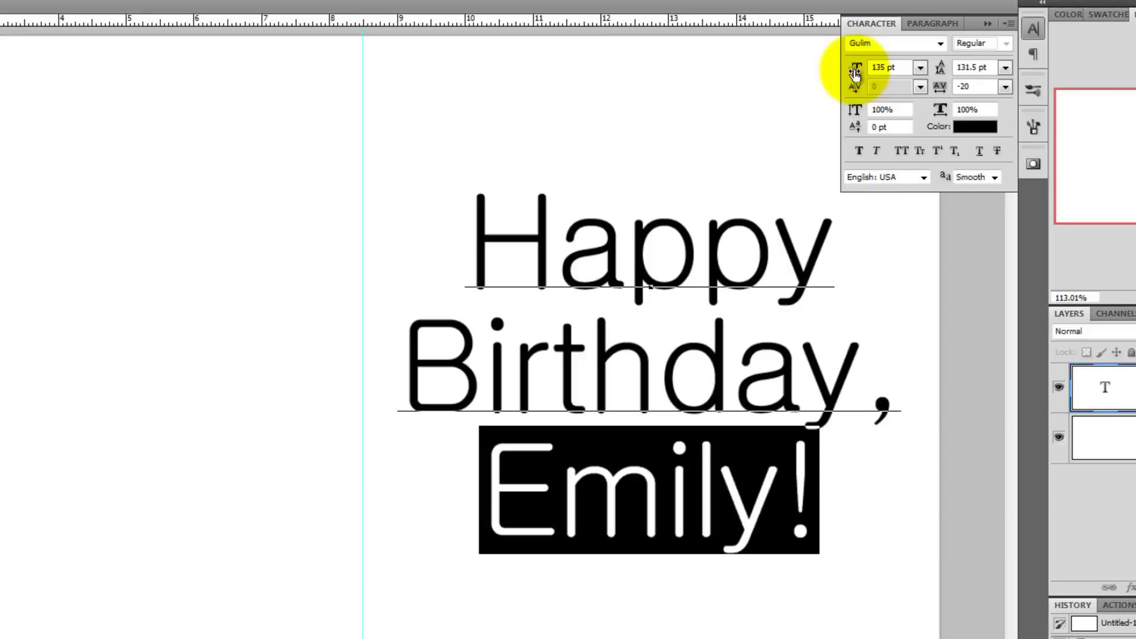
pyautogui.moveTo(856, 71); pyautogui.dragTo(911, 72)
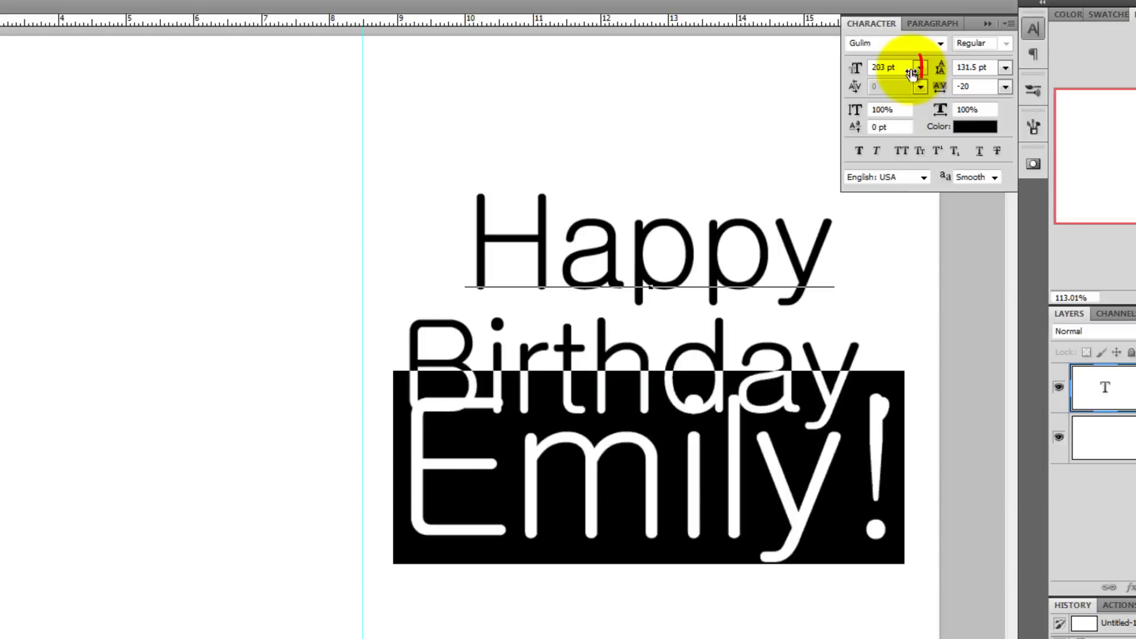
pyautogui.moveTo(940, 69); pyautogui.dragTo(986, 70)
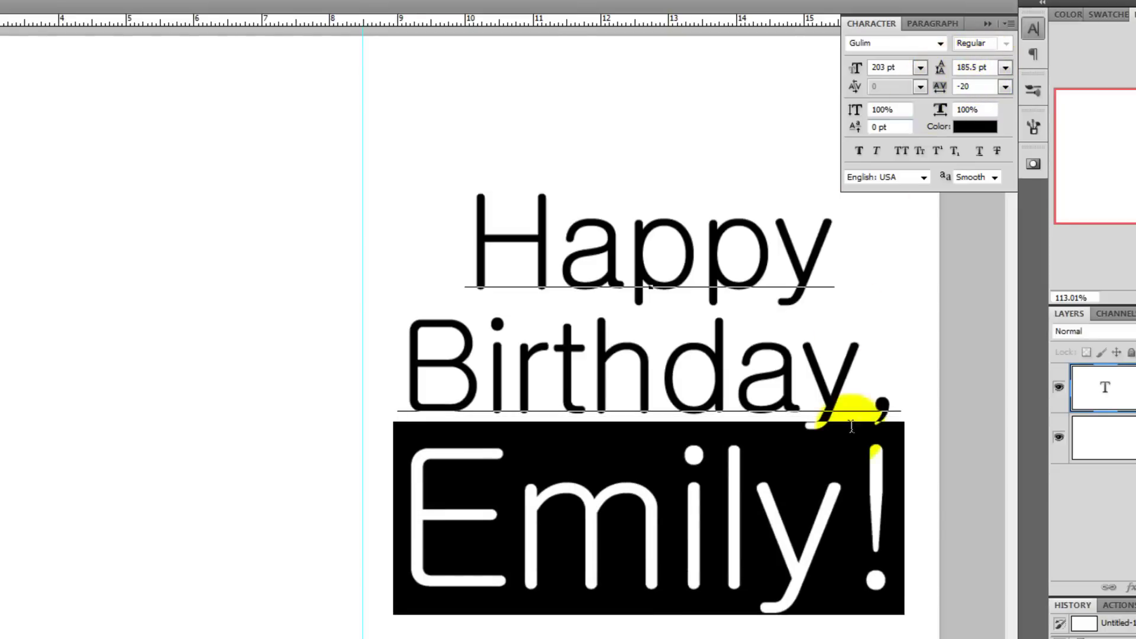
# - Stretch all the greeting text vertically to 135%
pyautogui.moveTo(887, 482); pyautogui.dragTo(844, 485)
pyautogui.hotkey('ctrl', 'a')
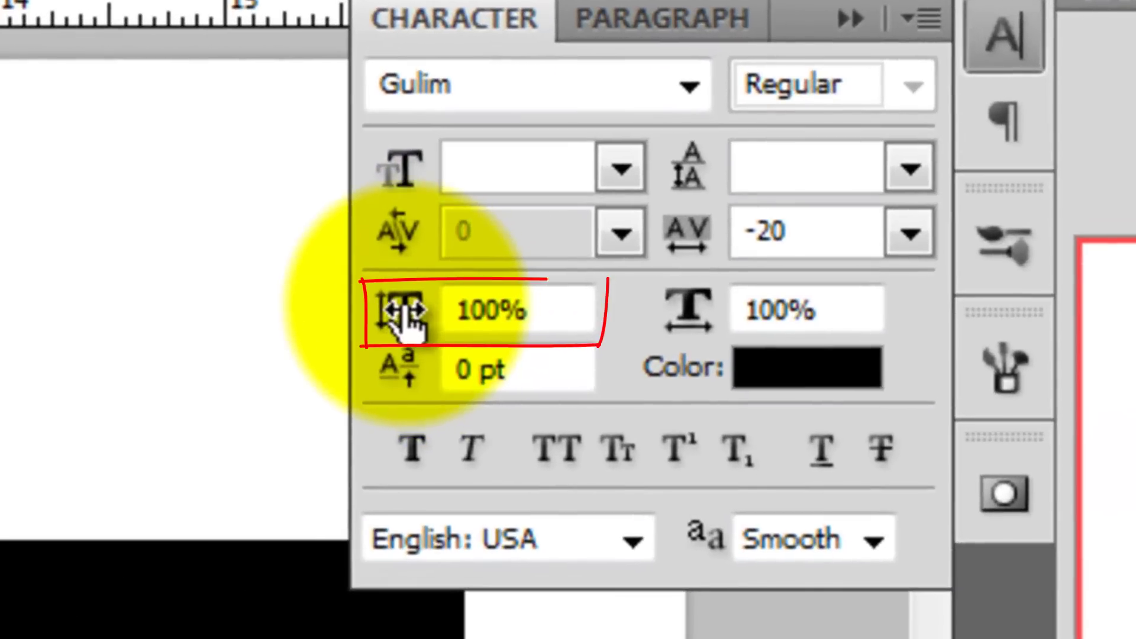
pyautogui.doubleClick(446, 313)
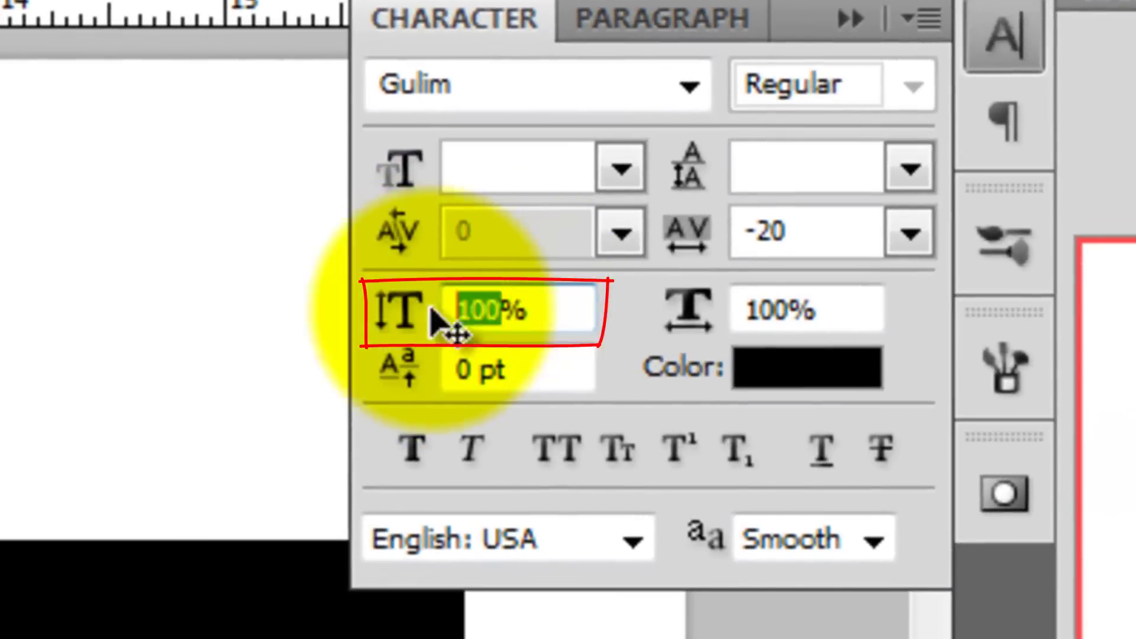
pyautogui.write('135')
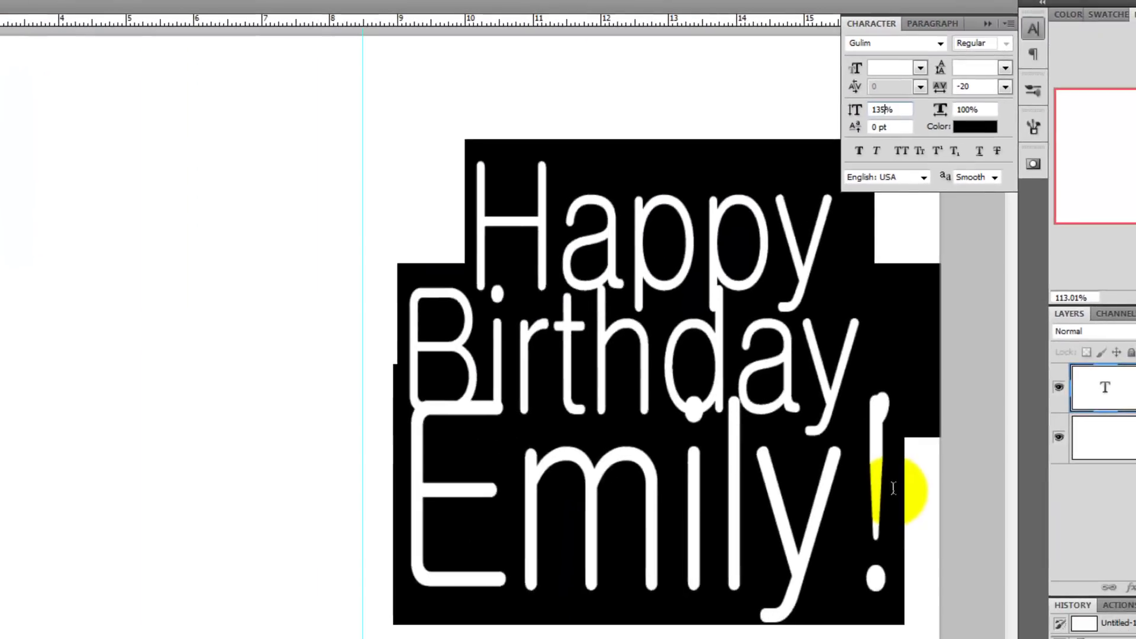
# - Increase the leading on the Emily! and Birthday, lines to push them further down
pyautogui.moveTo(900, 489); pyautogui.dragTo(362, 481)
pyautogui.moveTo(956, 62); pyautogui.dragTo(971, 71)
pyautogui.moveTo(900, 385); pyautogui.dragTo(363, 361)
pyautogui.moveTo(941, 70); pyautogui.dragTo(975, 72)
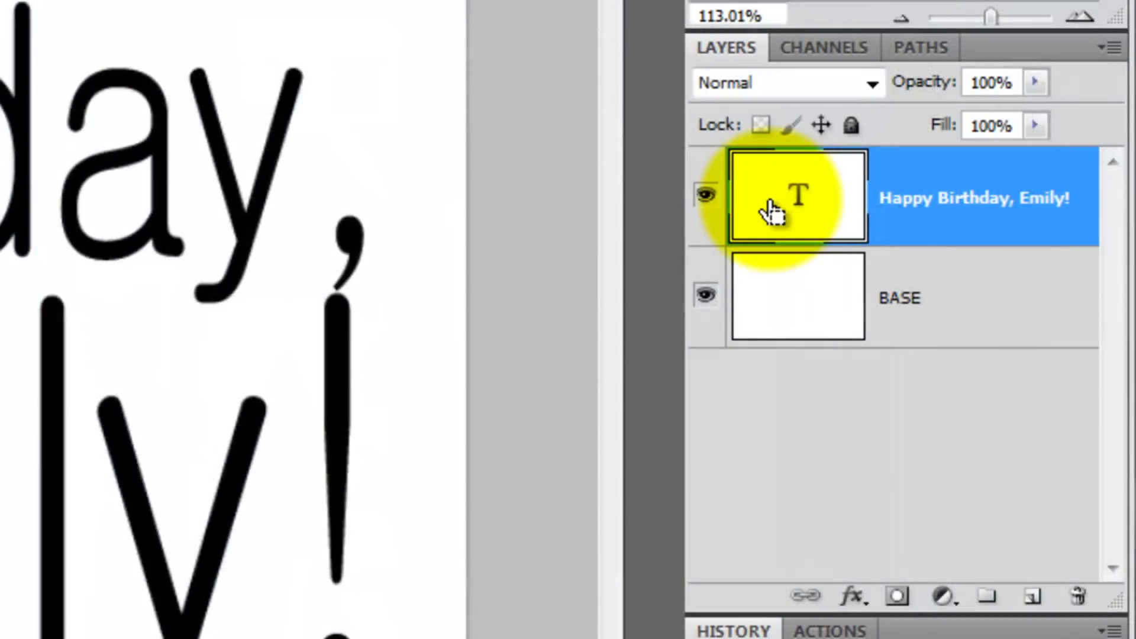
# - Duplicate the text layer, merge both copies into one raster layer, then duplicate that layer
pyautogui.hotkey('ctrl', 'j')
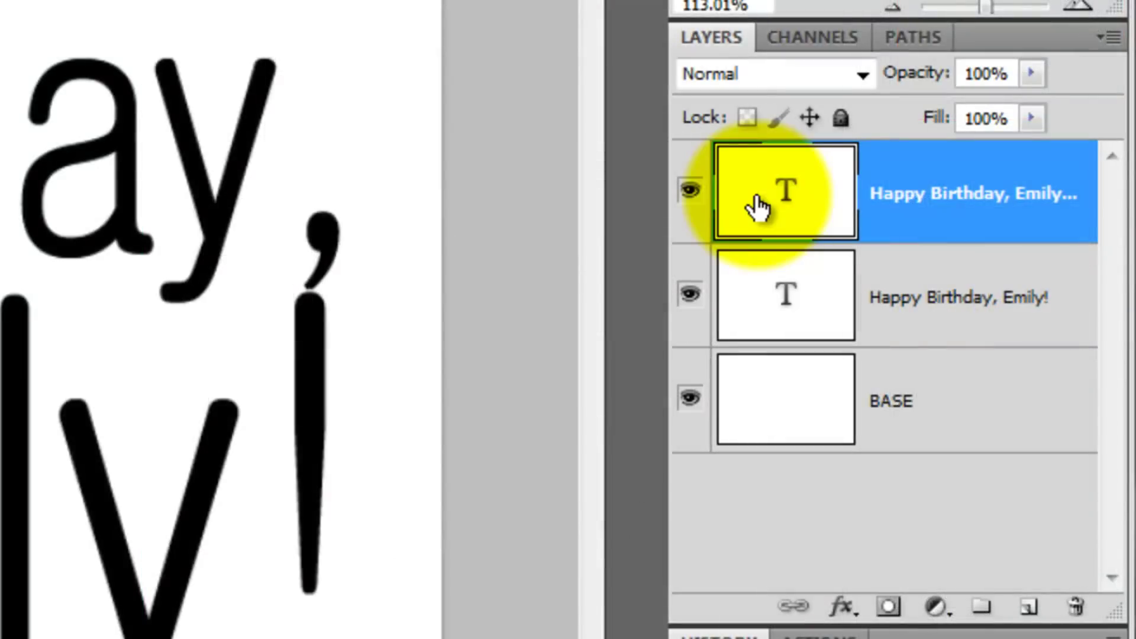
pyautogui.keyDown('shift'); pyautogui.click(917, 293); pyautogui.keyUp('shift')
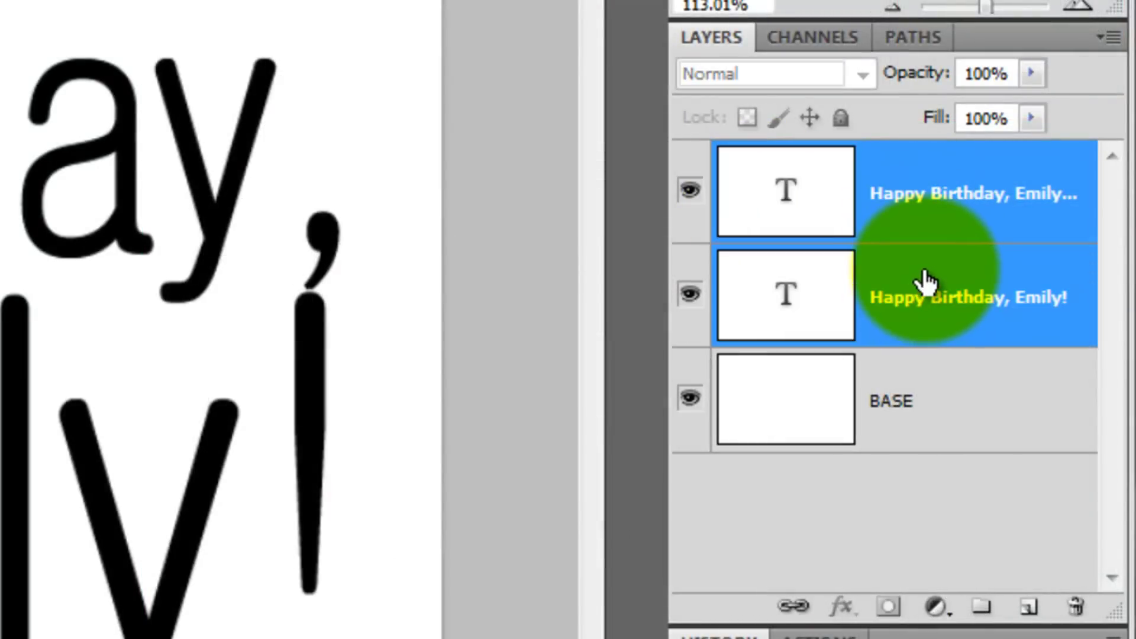
pyautogui.hotkey('ctrl', 'e')
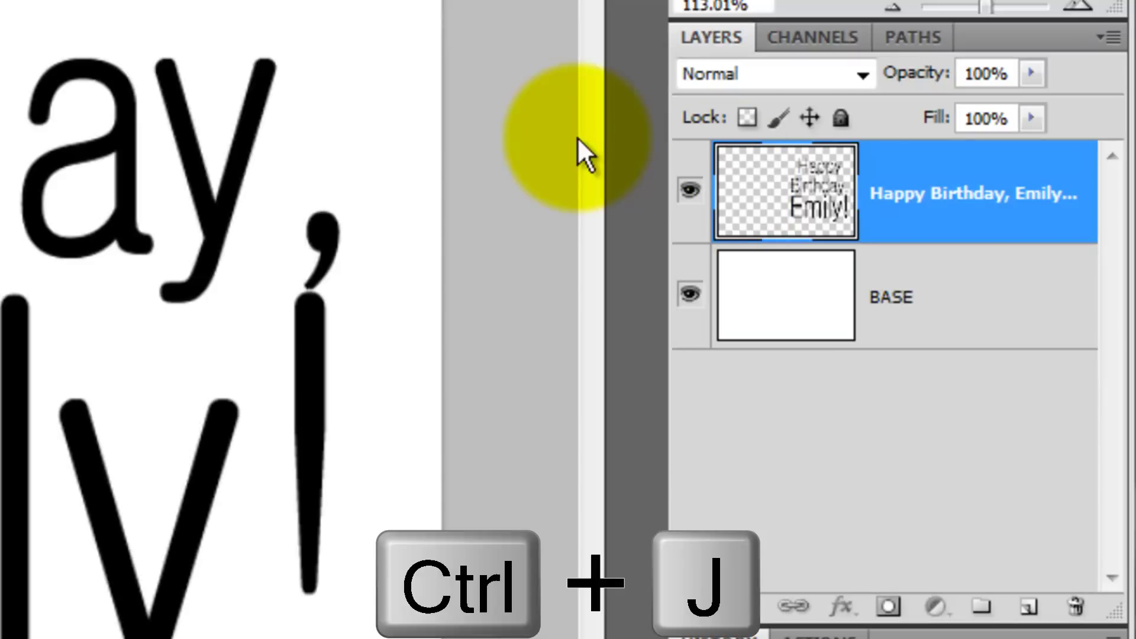
pyautogui.hotkey('ctrl', 'j')
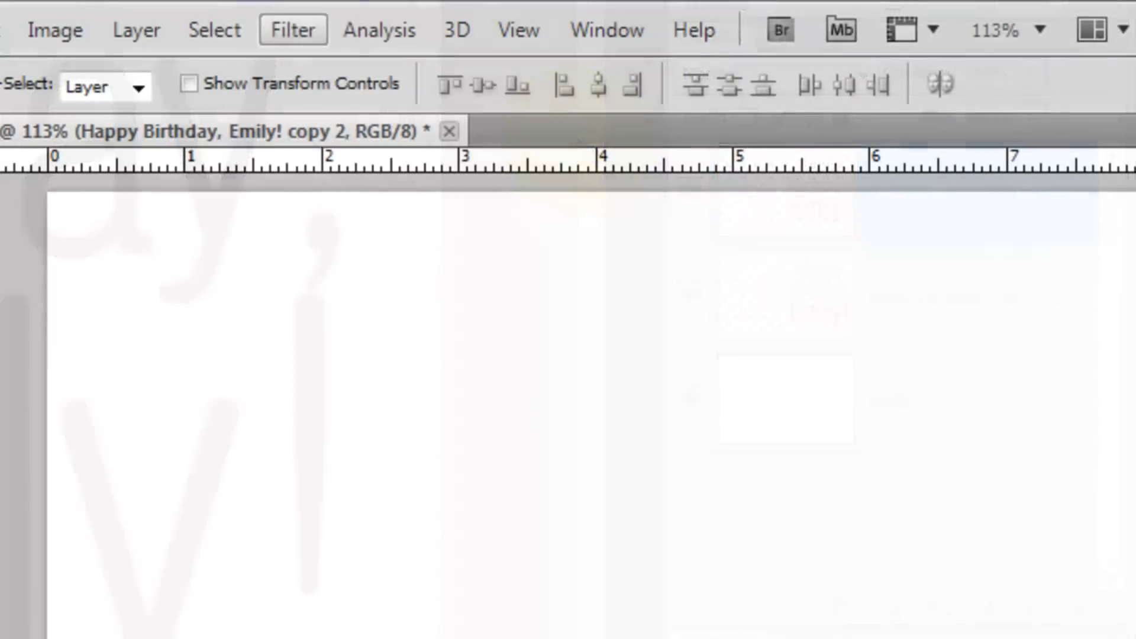
# - Apply a Gaussian Blur with a 10-pixel radius to the greeting copy
pyautogui.click(293, 30)
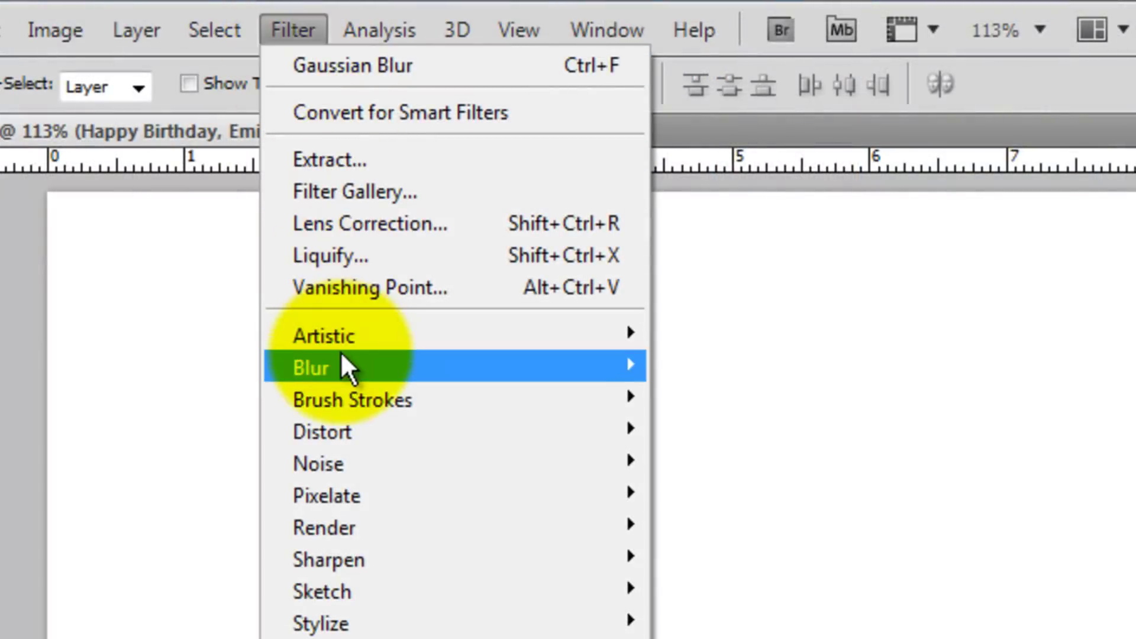
pyautogui.moveTo(344, 367)
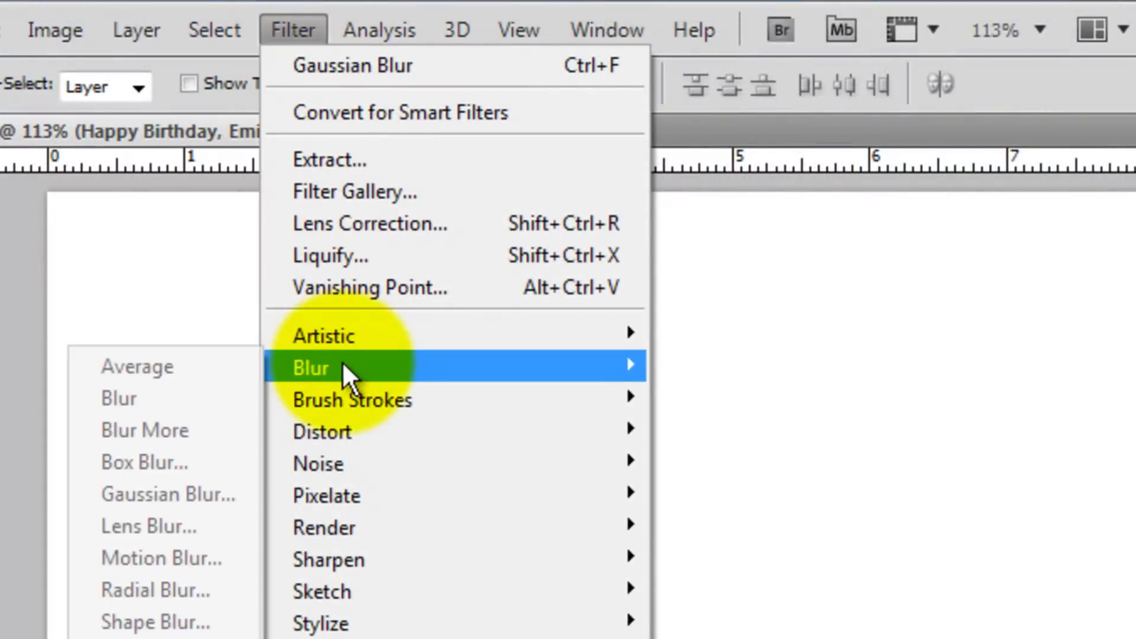
pyautogui.click(191, 496)
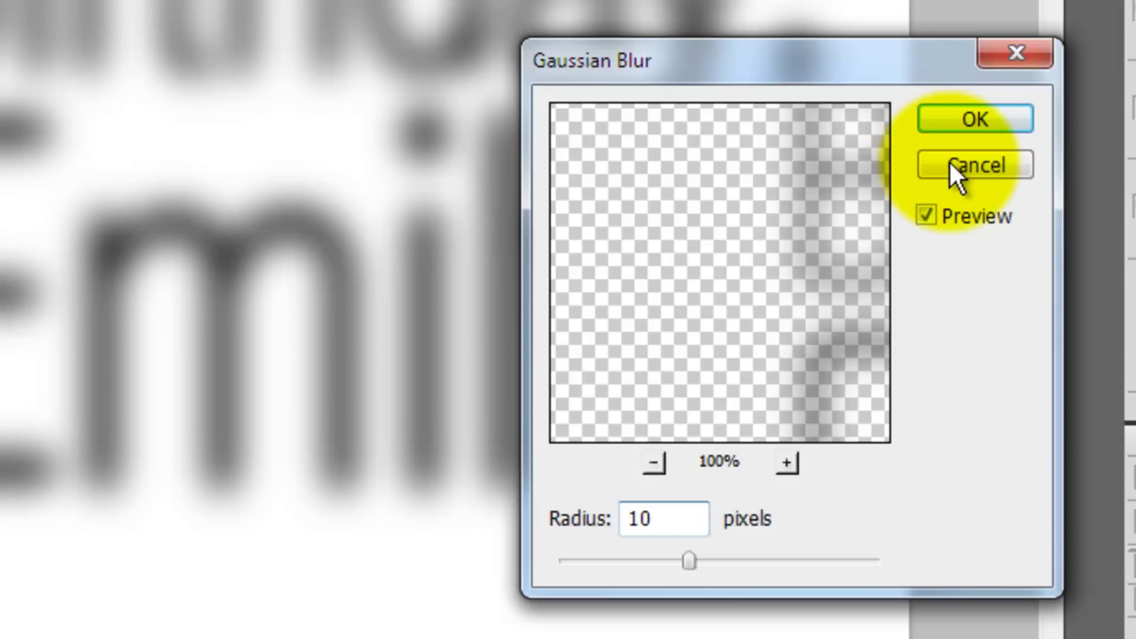
pyautogui.click(968, 114)
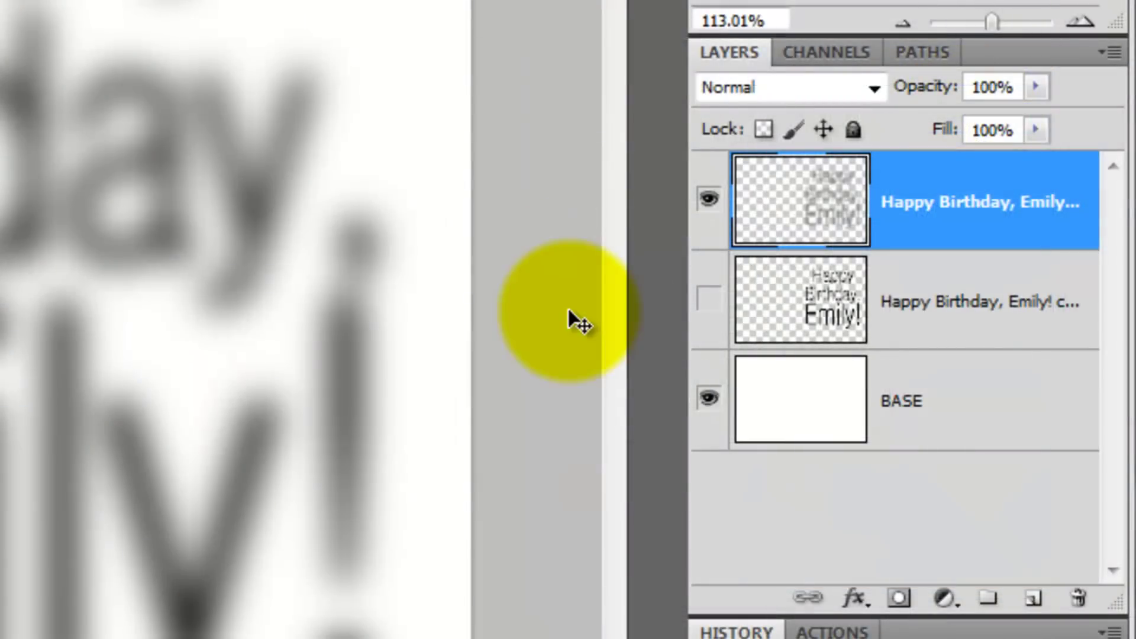
# - Stack three duplicates of the blurred layer and merge them down to darken it
pyautogui.hotkey('ctrl', 'j')
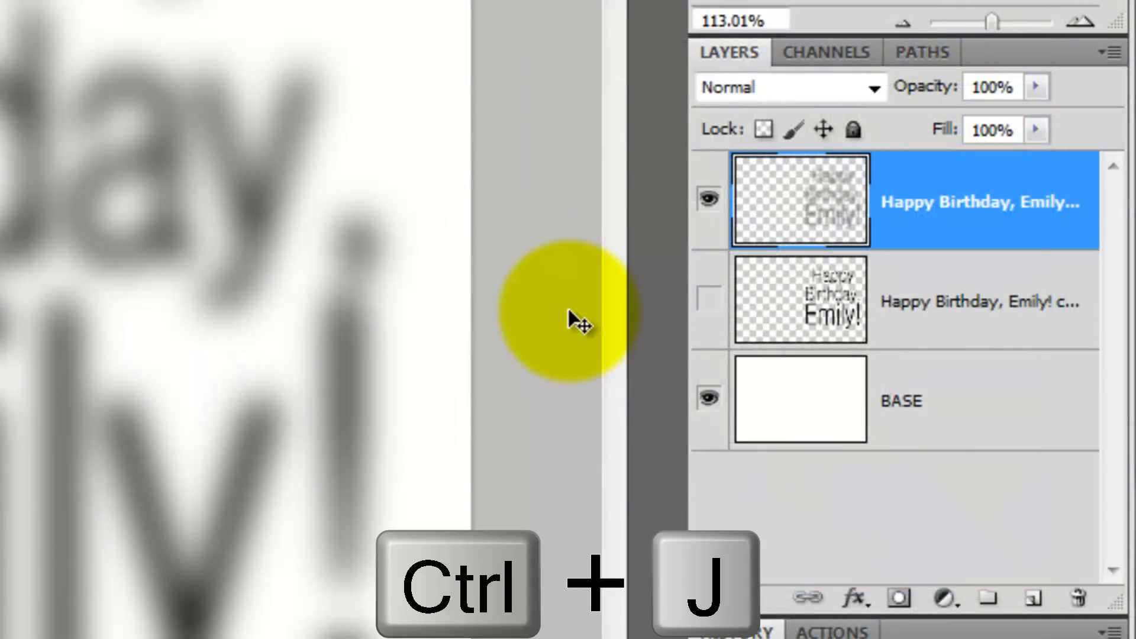
pyautogui.hotkey('ctrl', 'j')
pyautogui.hotkey('ctrl', 'j')
pyautogui.hotkey('ctrl', 'j')
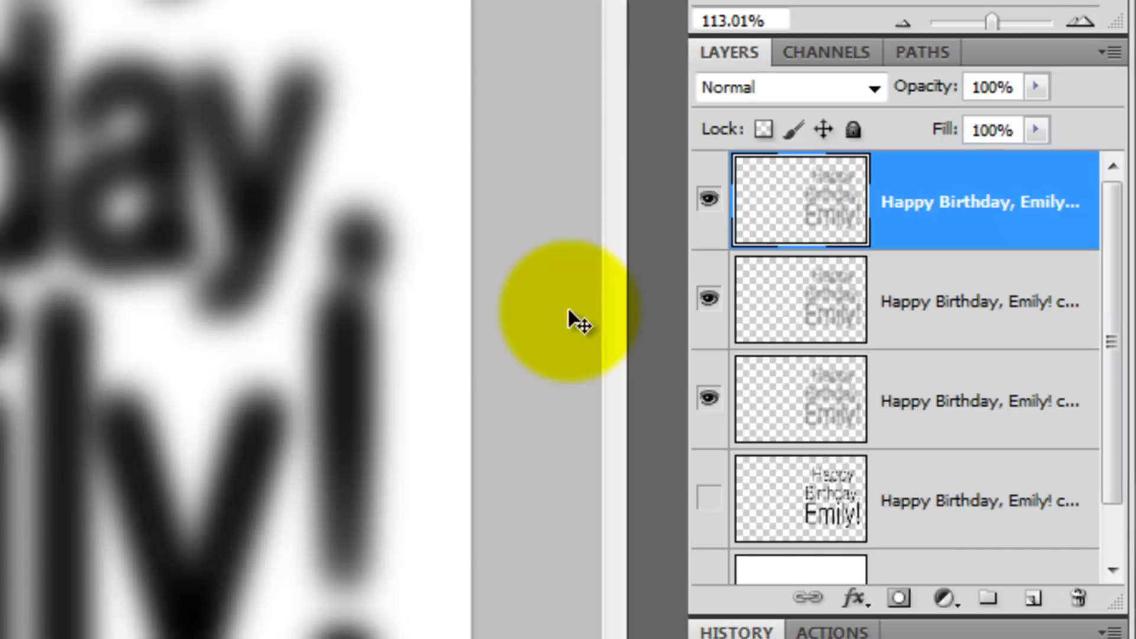
pyautogui.hotkey('ctrl', 'j')
pyautogui.hotkey('ctrl', 'j')
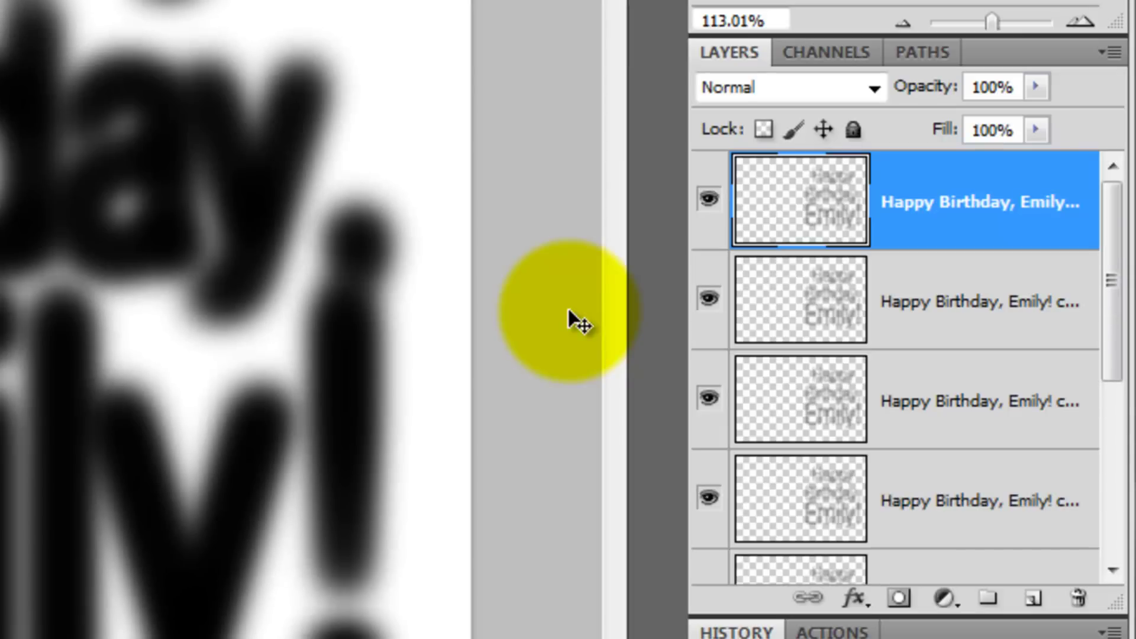
pyautogui.hotkey('ctrl', 'e')
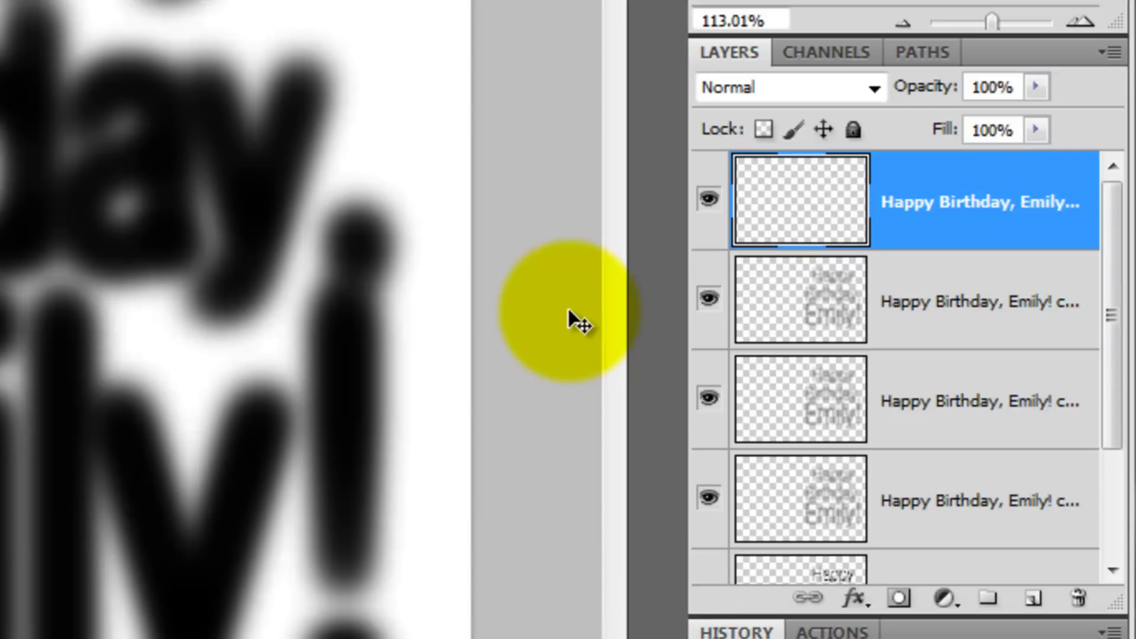
pyautogui.hotkey('ctrl', 'e')
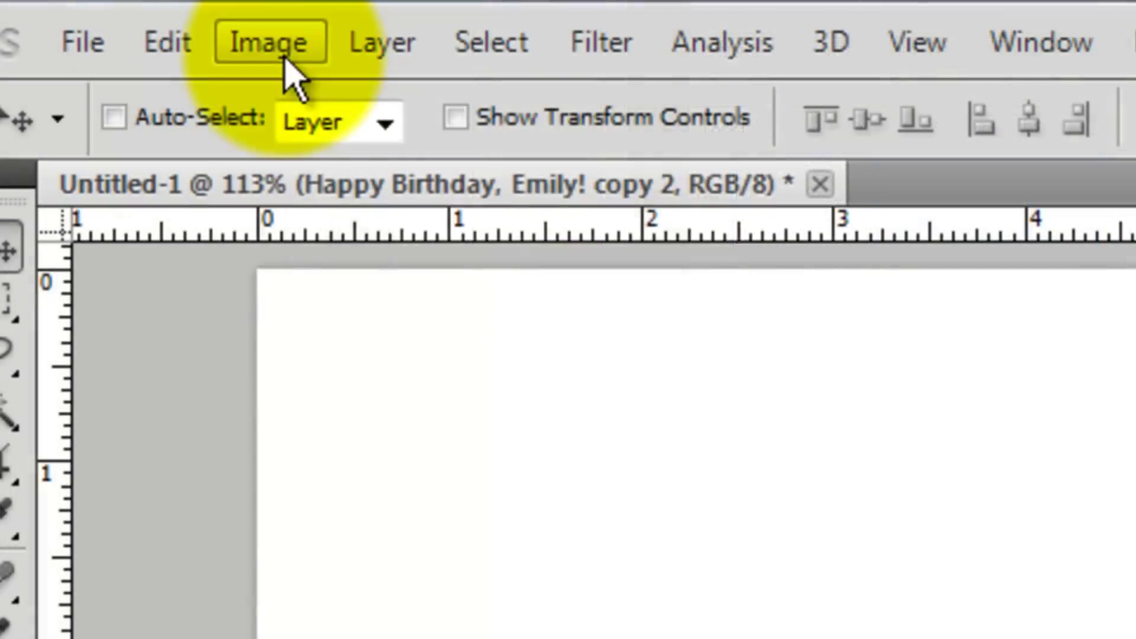
# - Convert the image to Grayscale without merging layers, discarding the colour information
pyautogui.click(278, 48)
pyautogui.moveTo(283, 95)
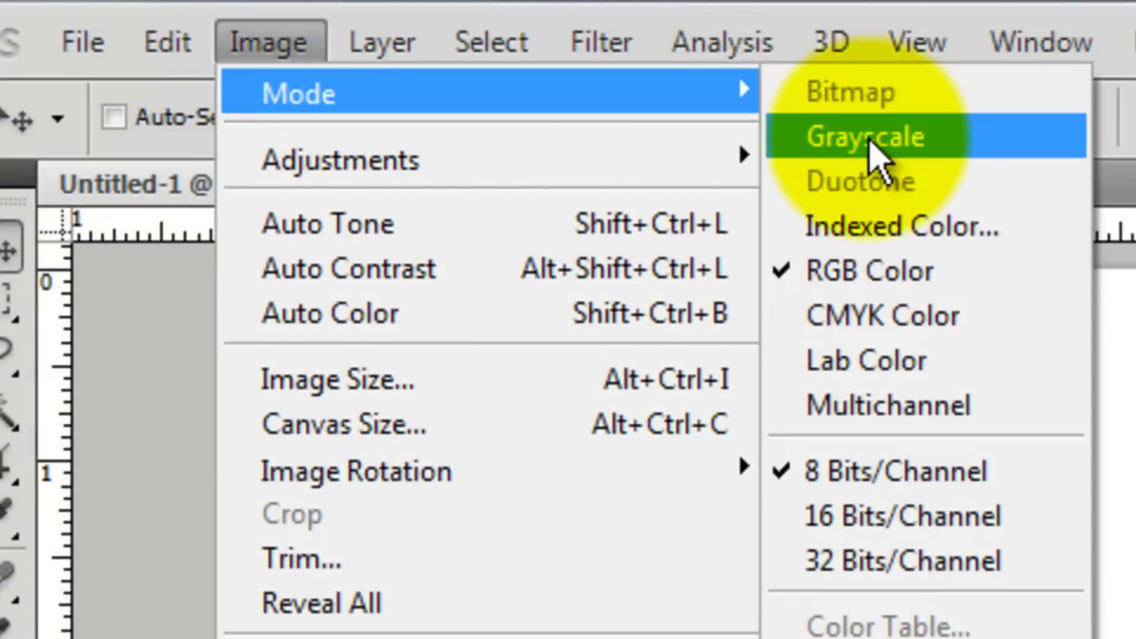
pyautogui.click(870, 140)
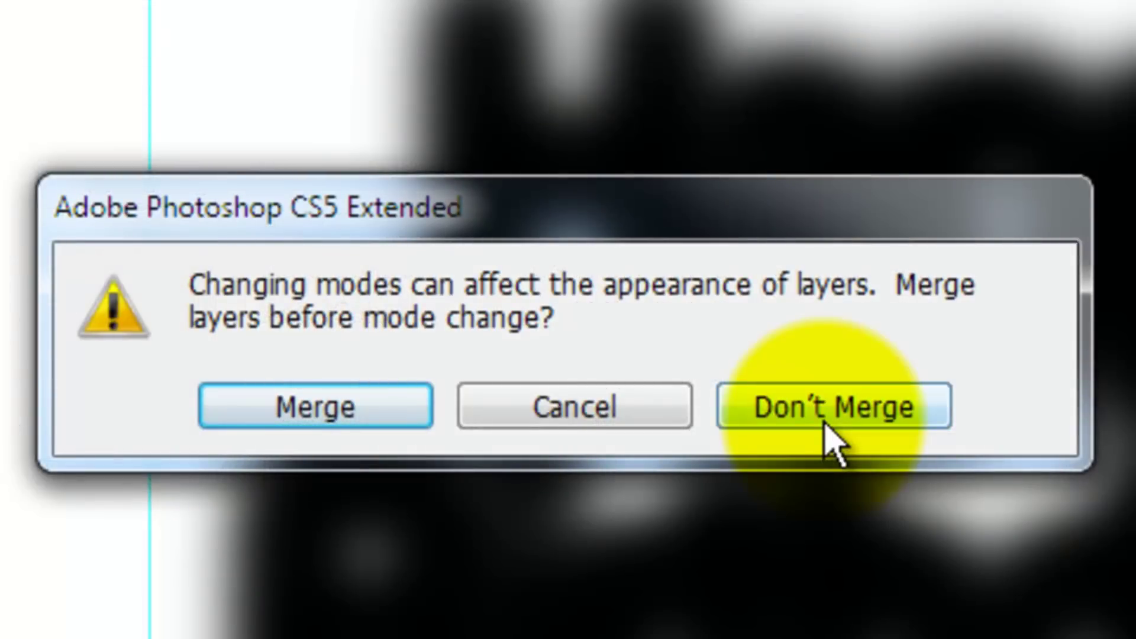
pyautogui.click(833, 440)
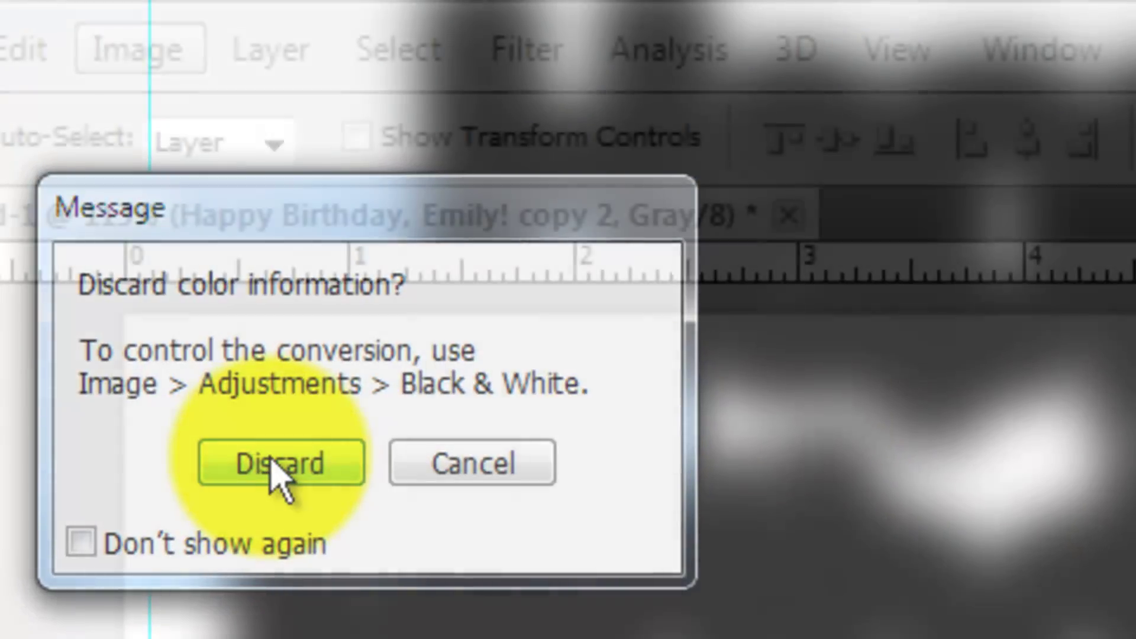
pyautogui.click(277, 468)
pyautogui.click(139, 45)
pyautogui.moveTo(155, 113)
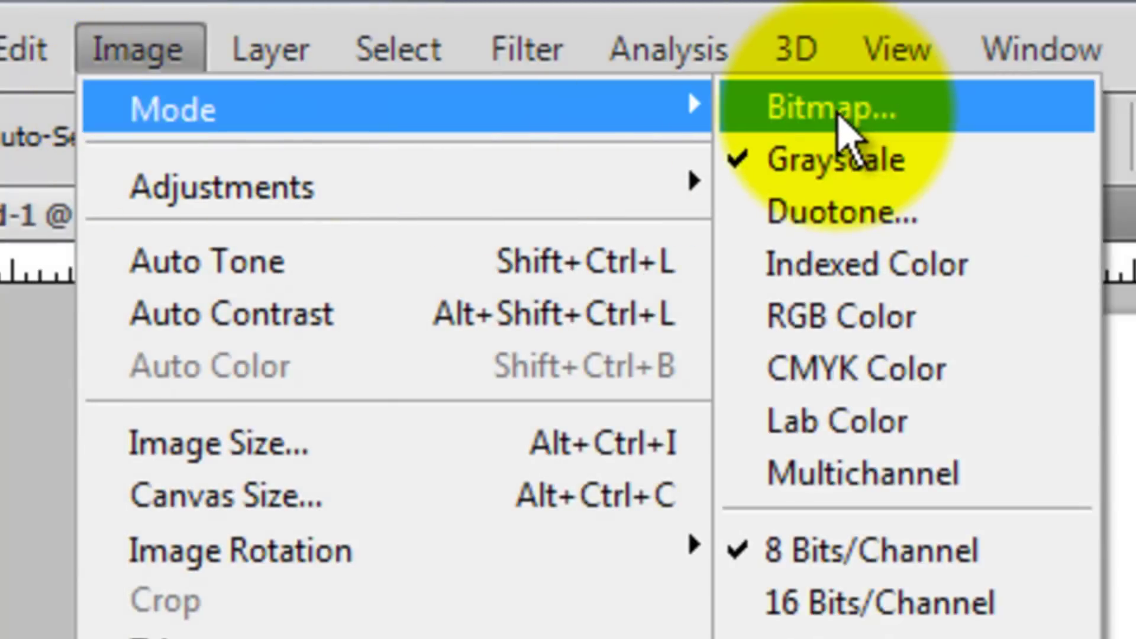
# - Flatten and convert to Bitmap at 72 pixels/inch using a round 6 lines/inch halftone screen
pyautogui.click(839, 114)
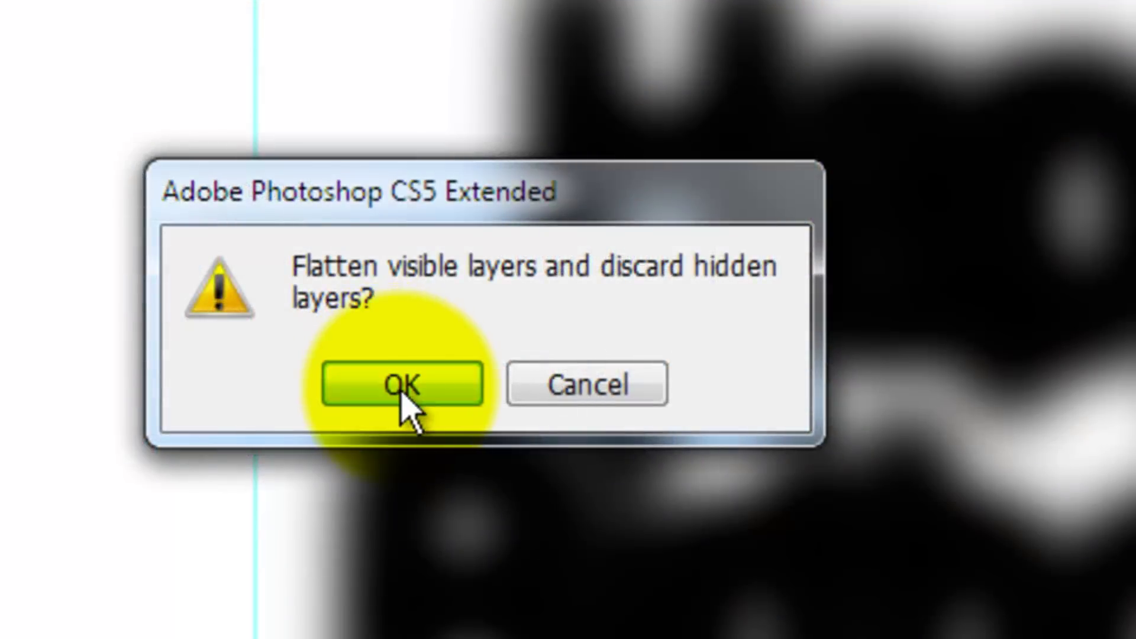
pyautogui.click(401, 387)
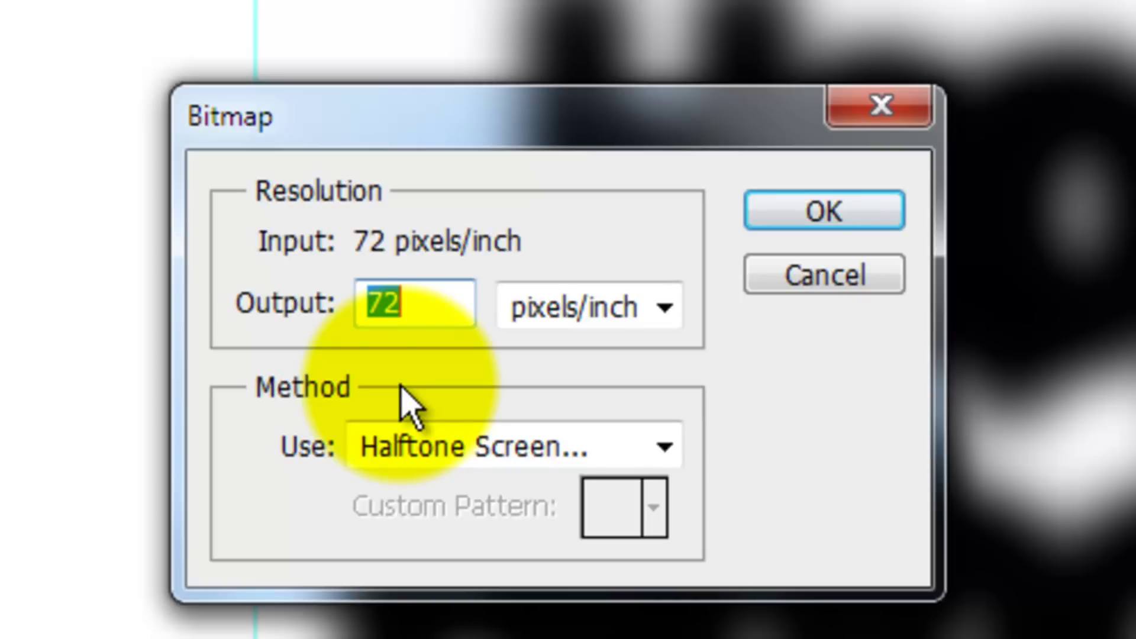
pyautogui.click(825, 219)
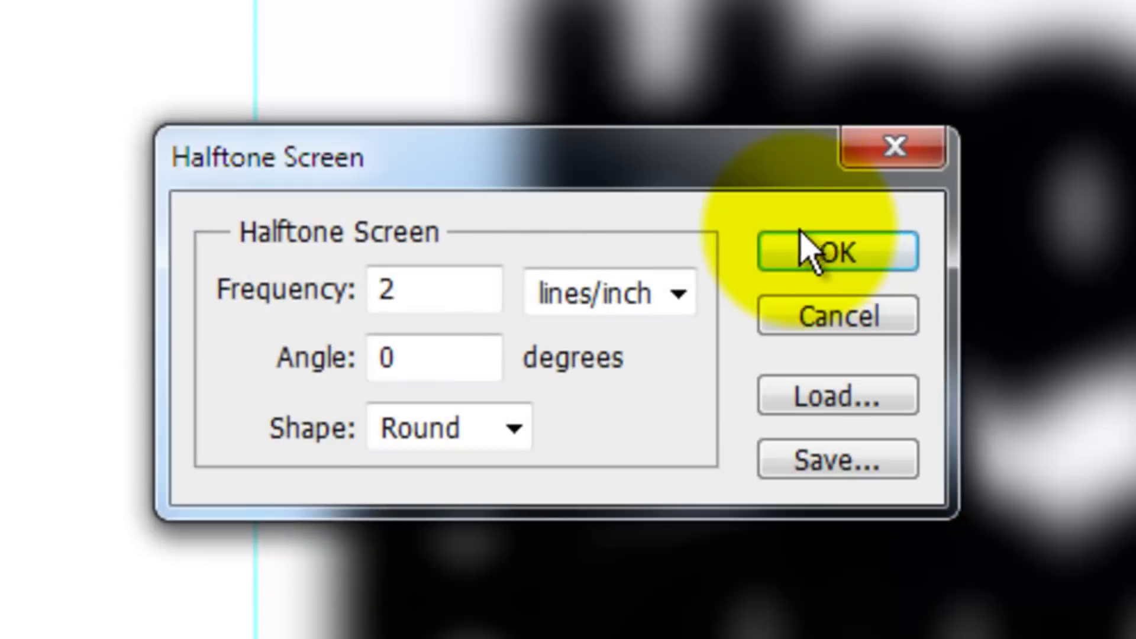
pyautogui.moveTo(482, 304); pyautogui.dragTo(253, 304)
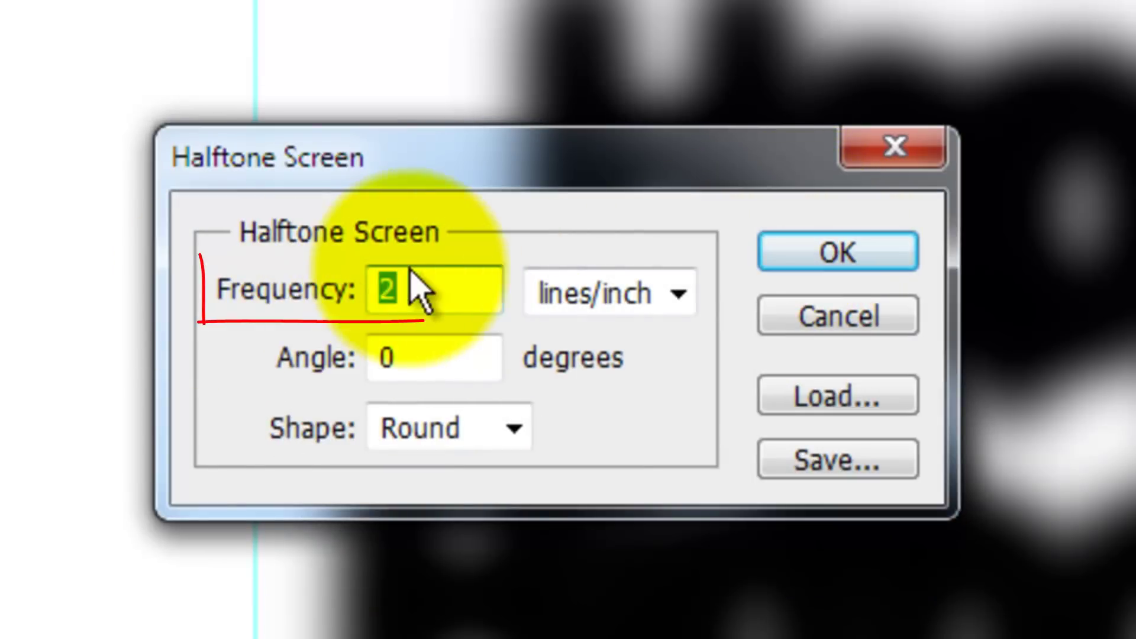
pyautogui.write('6')
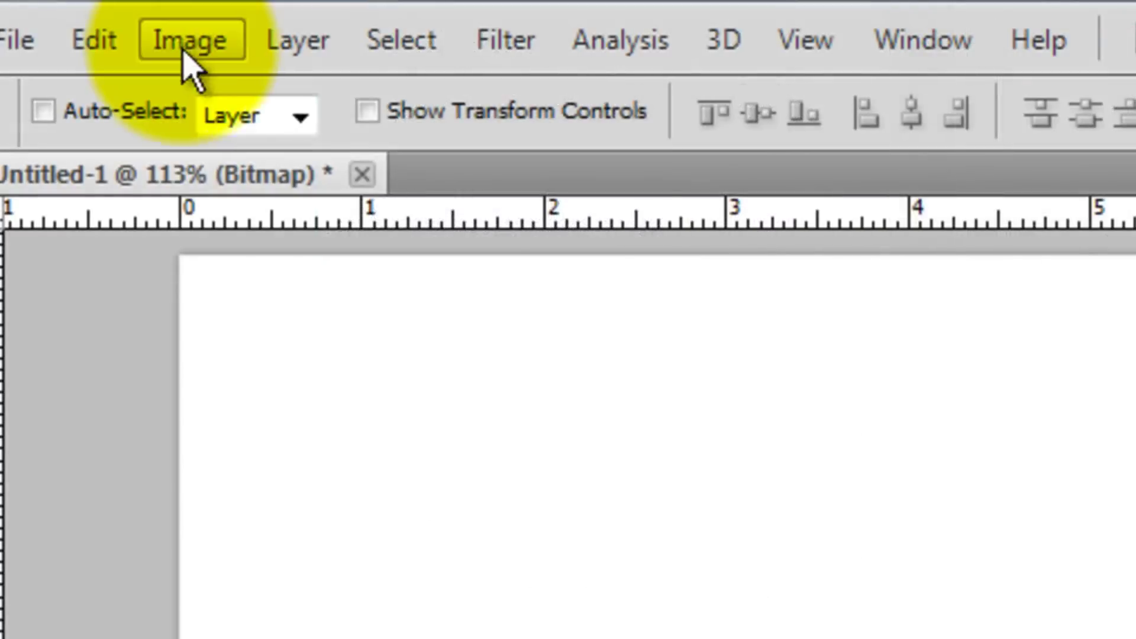
pyautogui.click(188, 47)
# - Convert the halftone image back to Grayscale at size ratio 1
pyautogui.moveTo(216, 97)
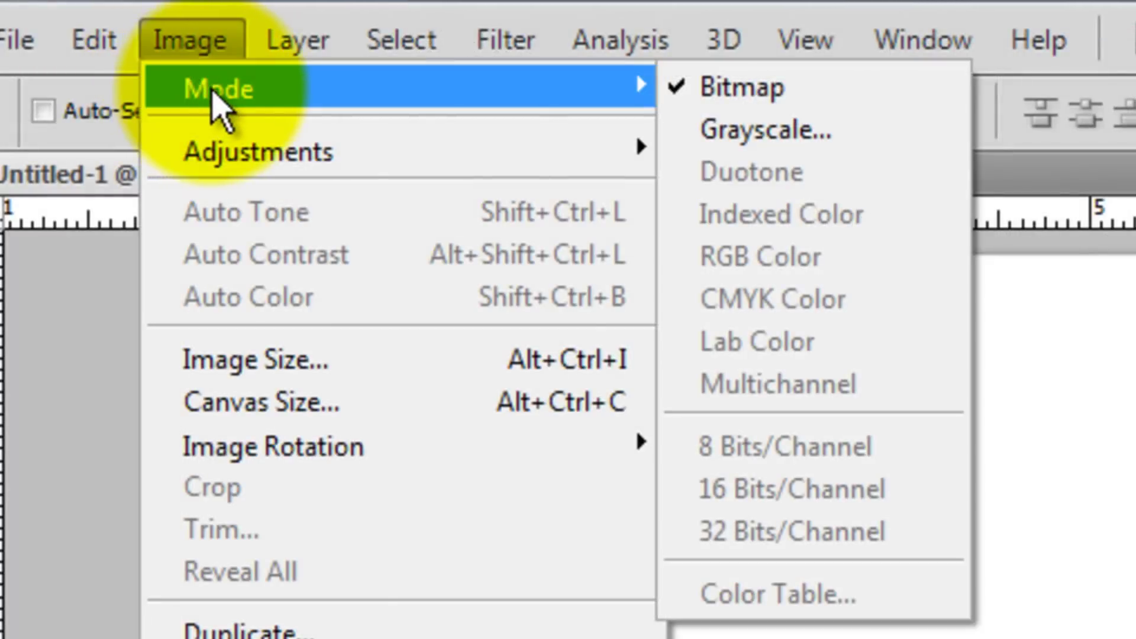
pyautogui.click(739, 135)
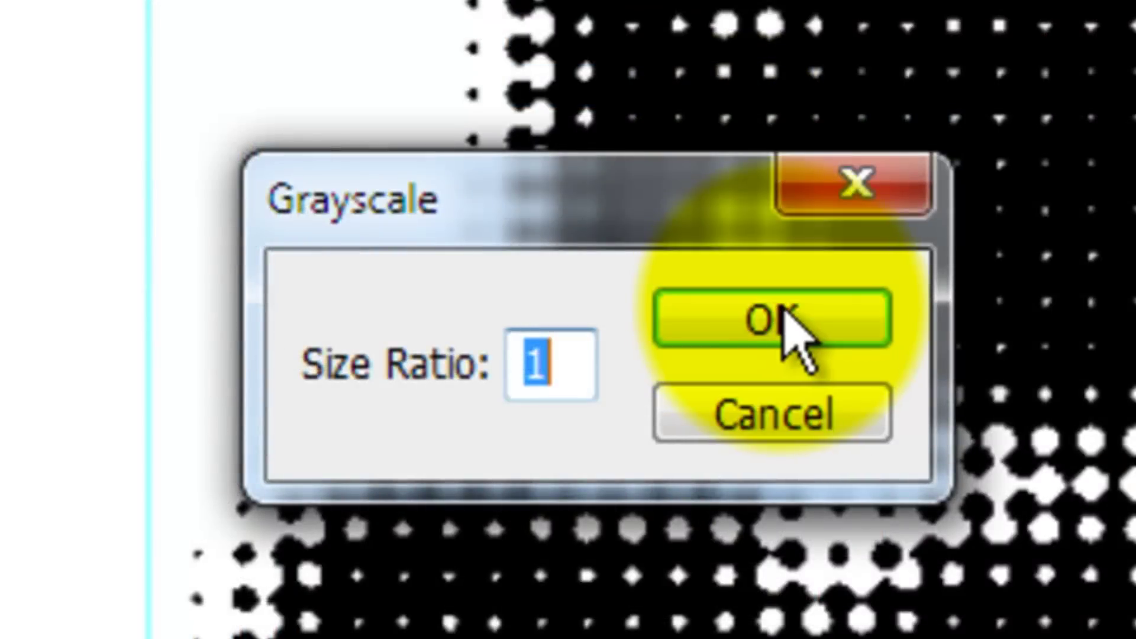
pyautogui.click(772, 320)
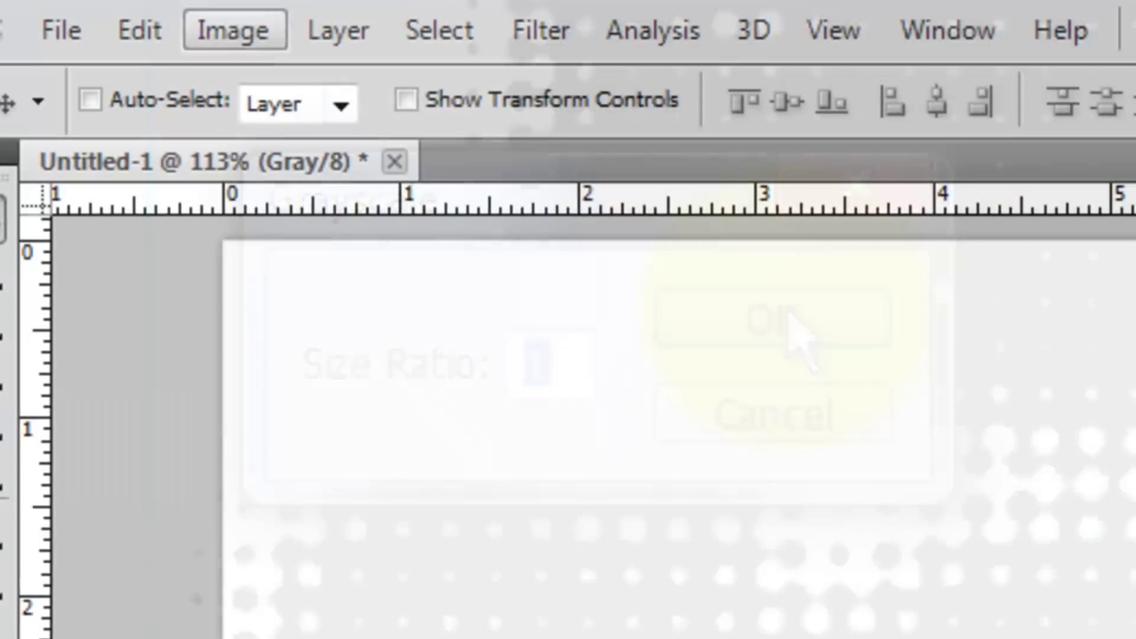
# - Switch the image mode to RGB Color
pyautogui.click(228, 30)
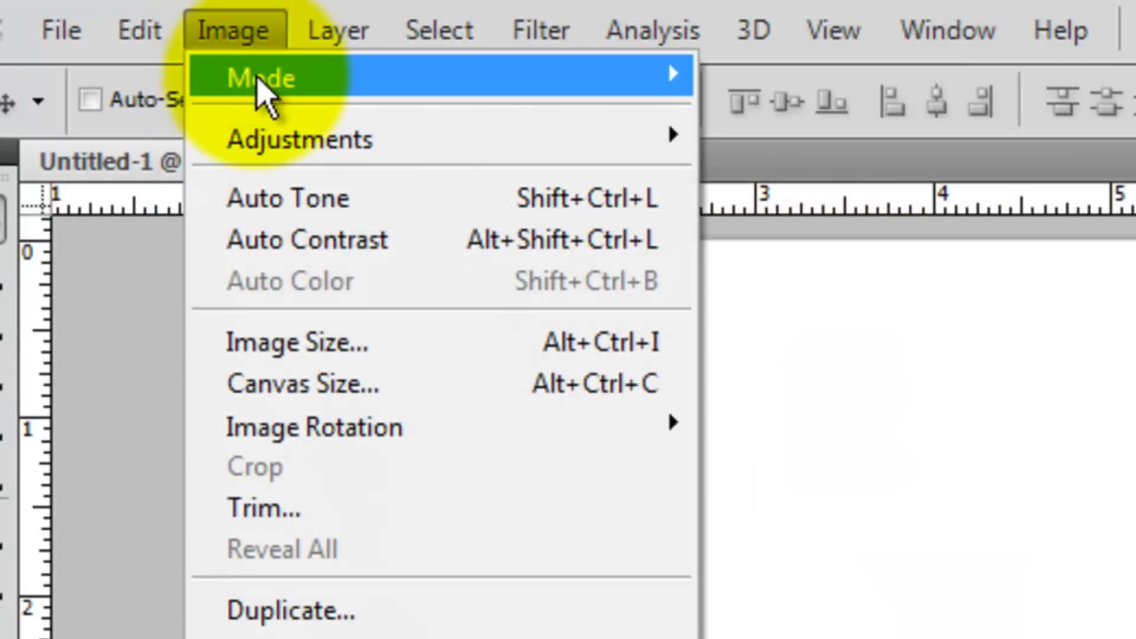
pyautogui.moveTo(261, 96)
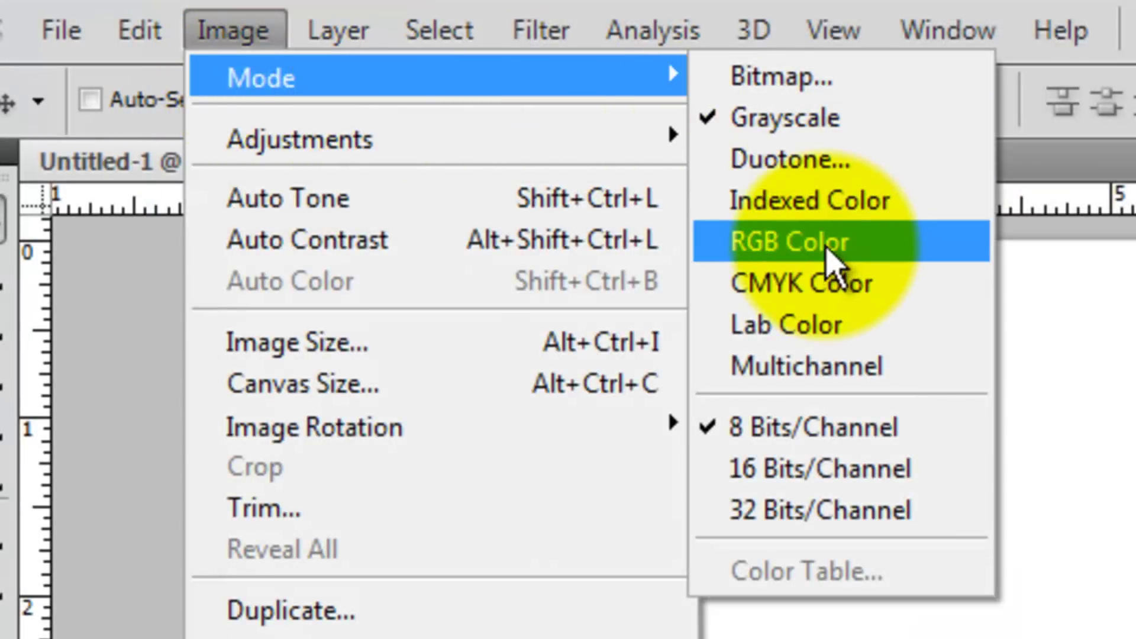
pyautogui.click(828, 251)
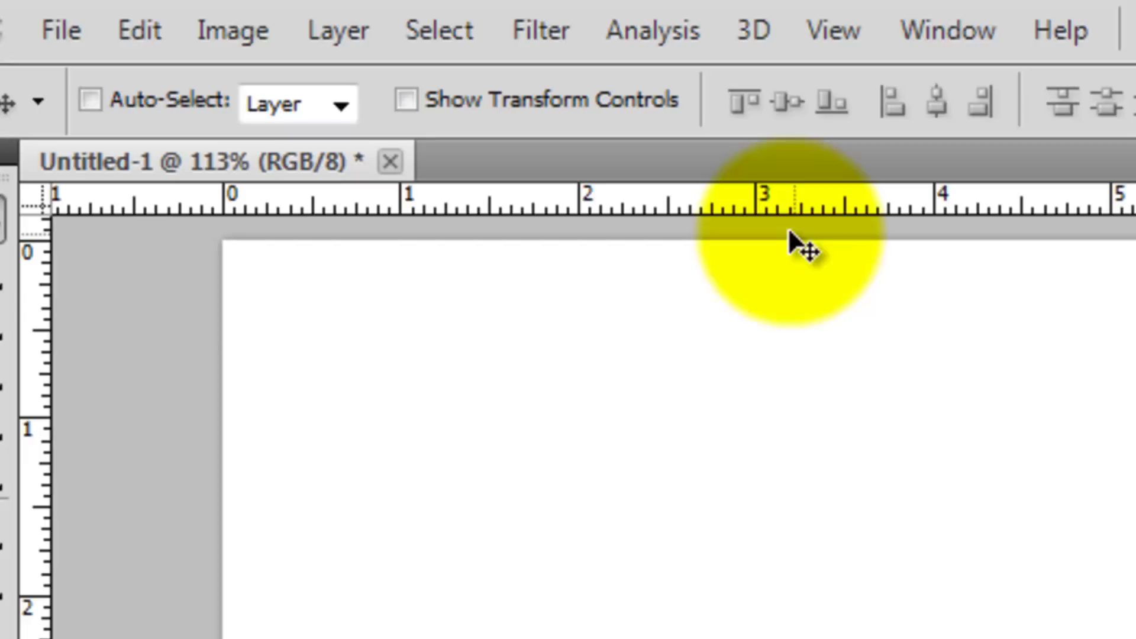
# - Duplicate the halftone layer into a new document named HAPPY BIRTHDAY DOTS
pyautogui.click(333, 33)
pyautogui.click(389, 116)
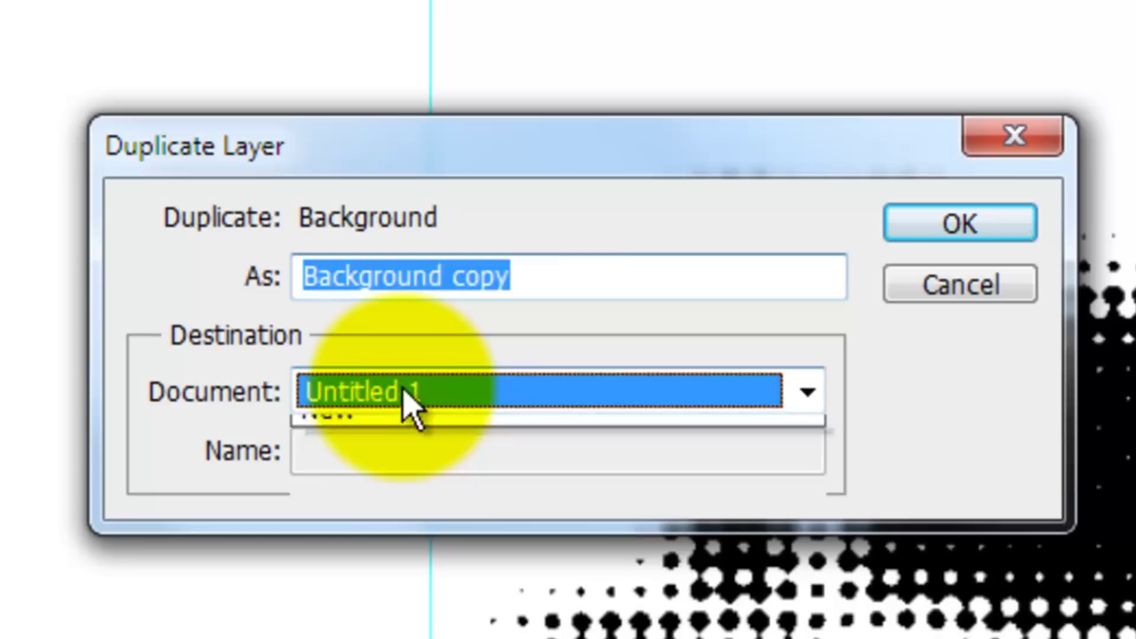
pyautogui.click(406, 393)
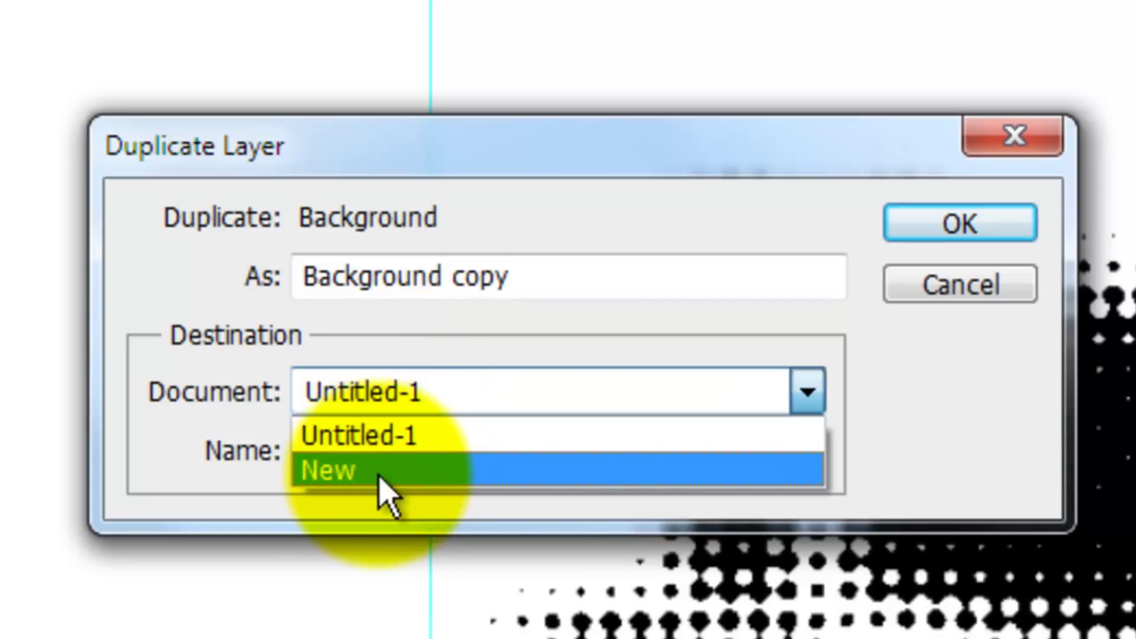
pyautogui.click(383, 471)
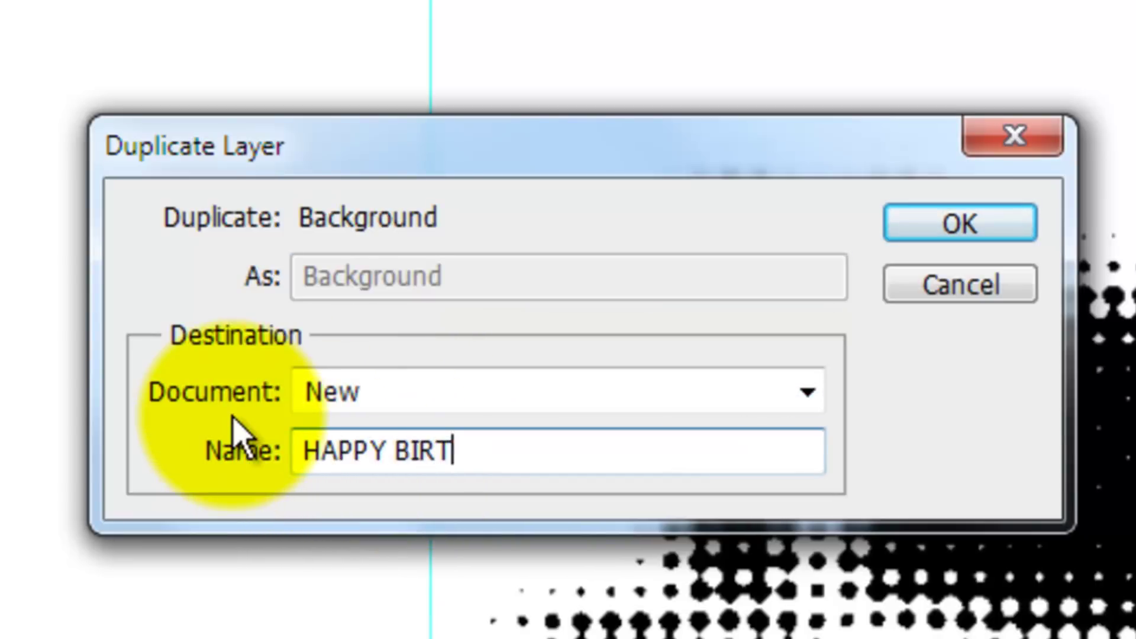
pyautogui.press('Return')
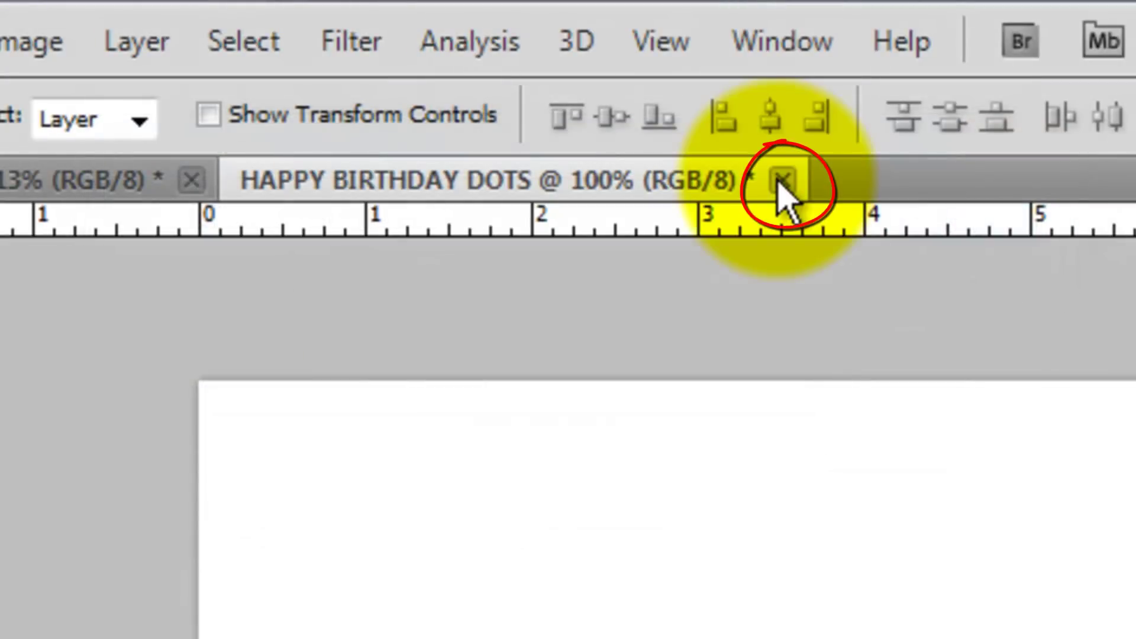
# - Close the new document, saving it to the Desktop as HAPPY BIRTHDAY DOTS.jpg in JPEG format
pyautogui.click(780, 179)
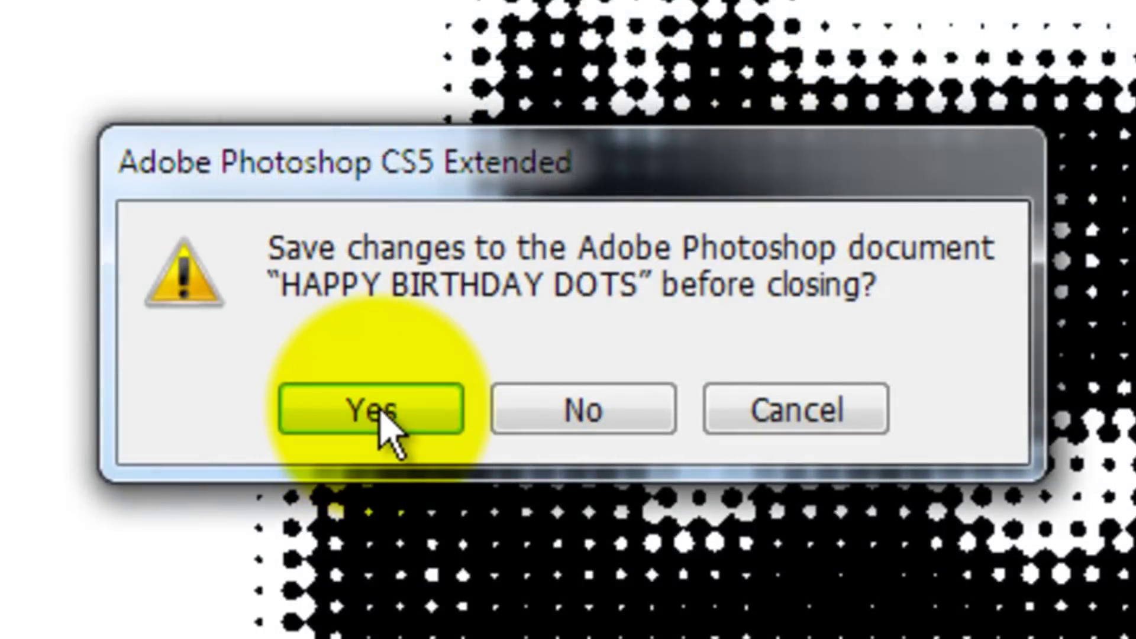
pyautogui.click(371, 410)
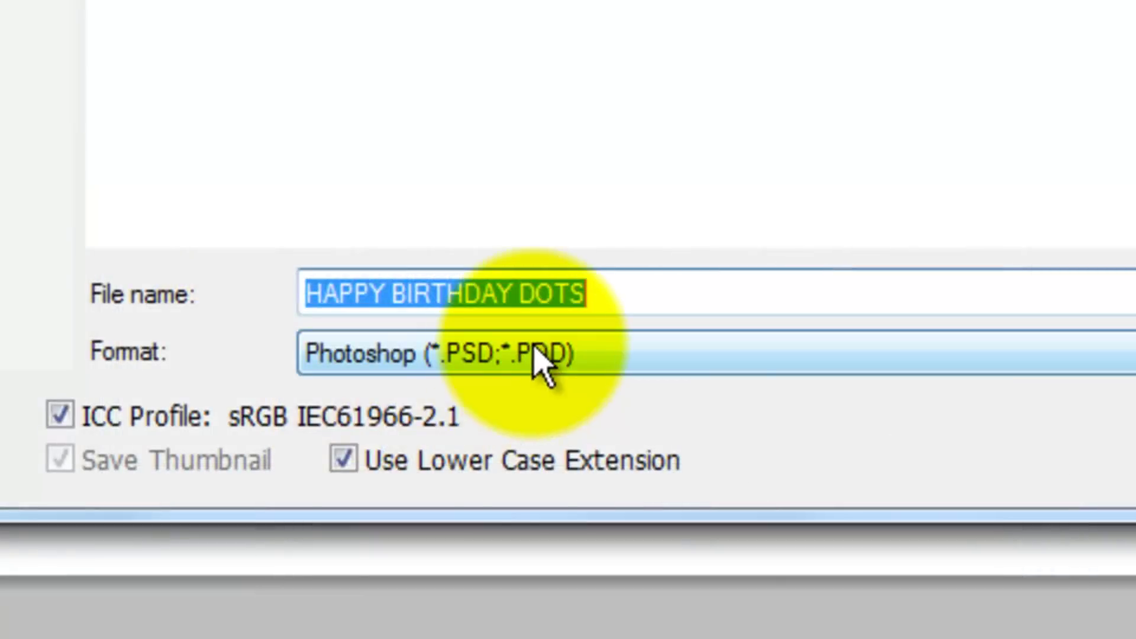
pyautogui.click(540, 360)
pyautogui.click(488, 565)
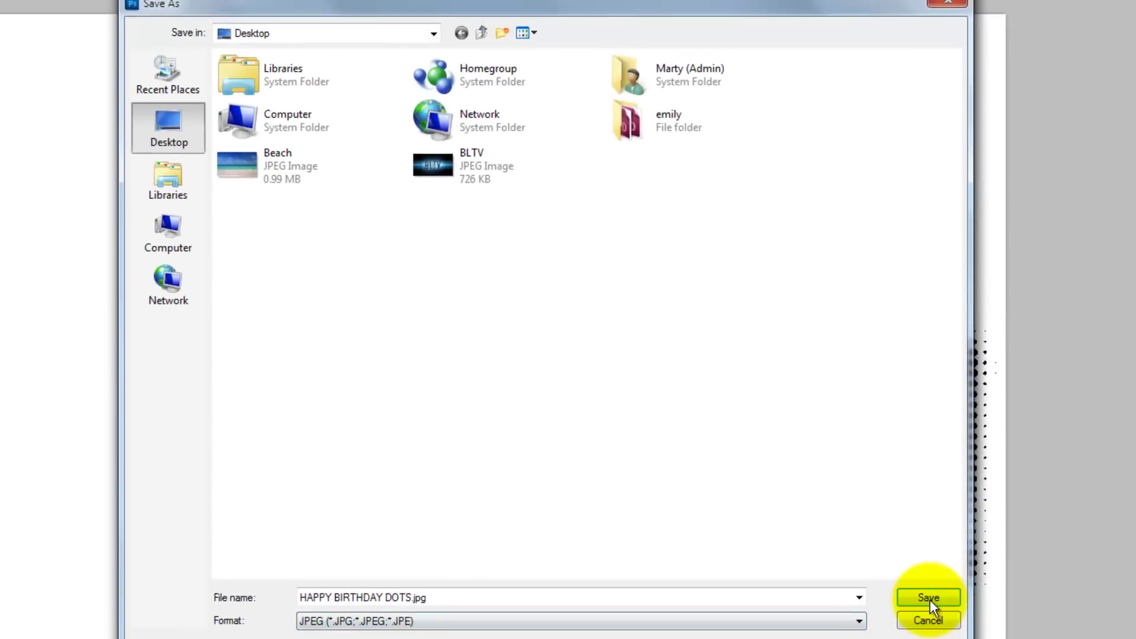
pyautogui.click(928, 597)
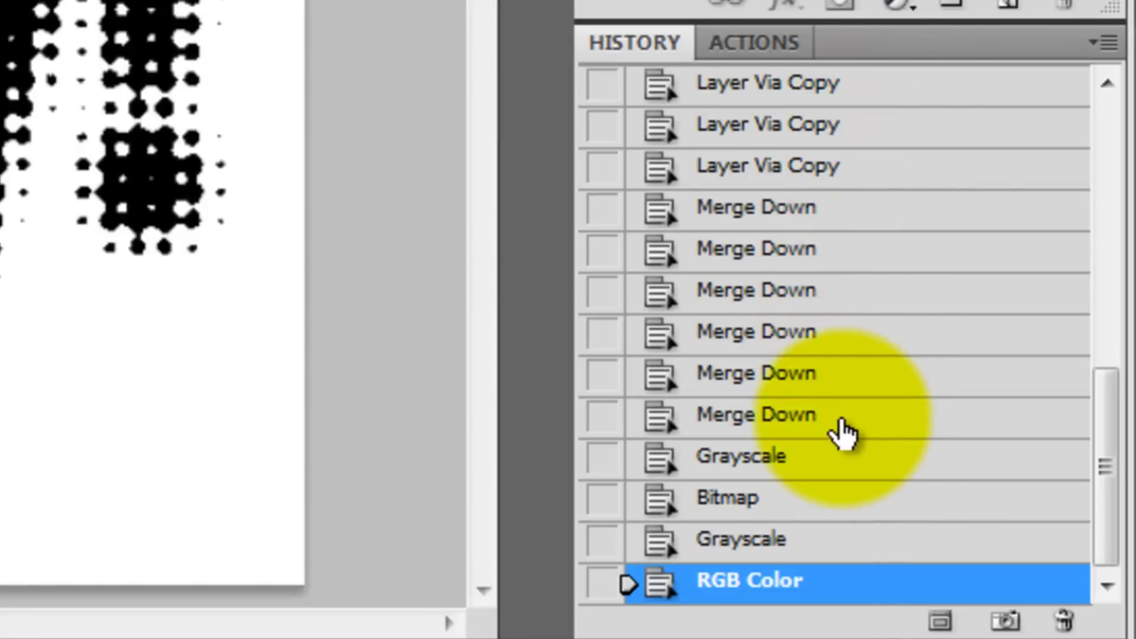
# - Revert to the last Merge Down state, delete the blurred text copy, and select HAPPY BIRTHDAY DOTS to open
pyautogui.click(851, 426)
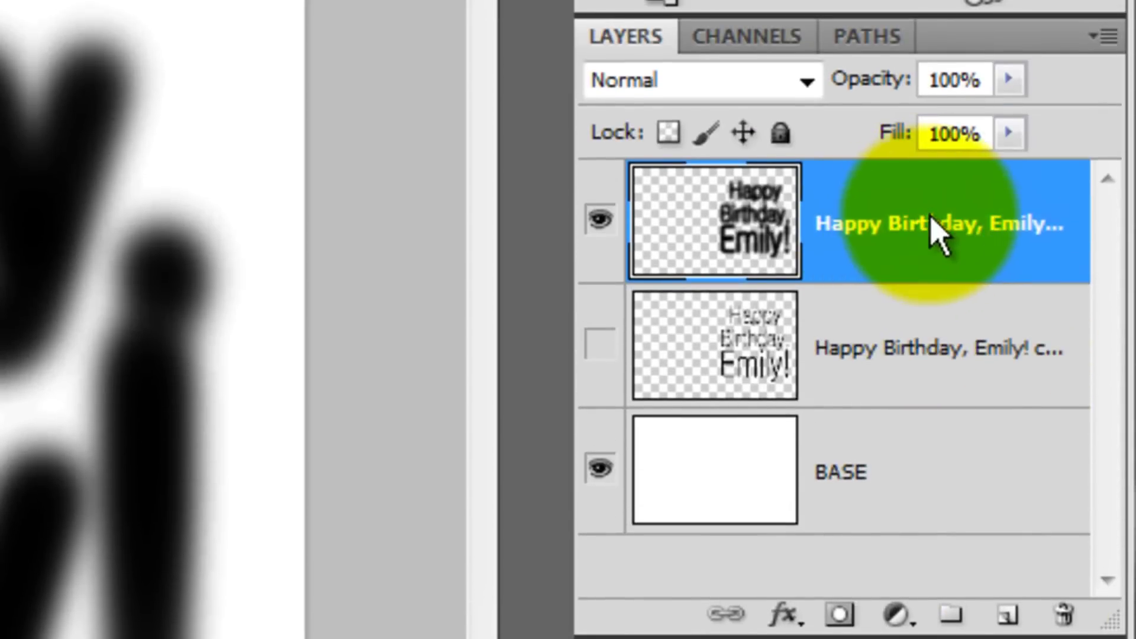
pyautogui.moveTo(932, 219); pyautogui.dragTo(1061, 616)
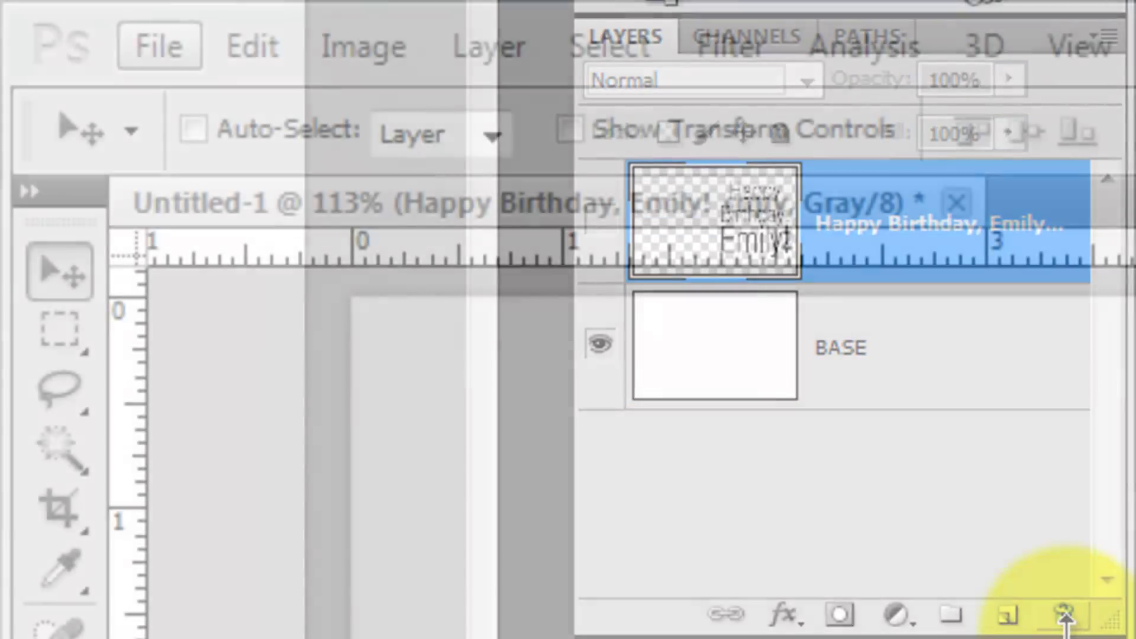
pyautogui.click(159, 46)
pyautogui.click(193, 151)
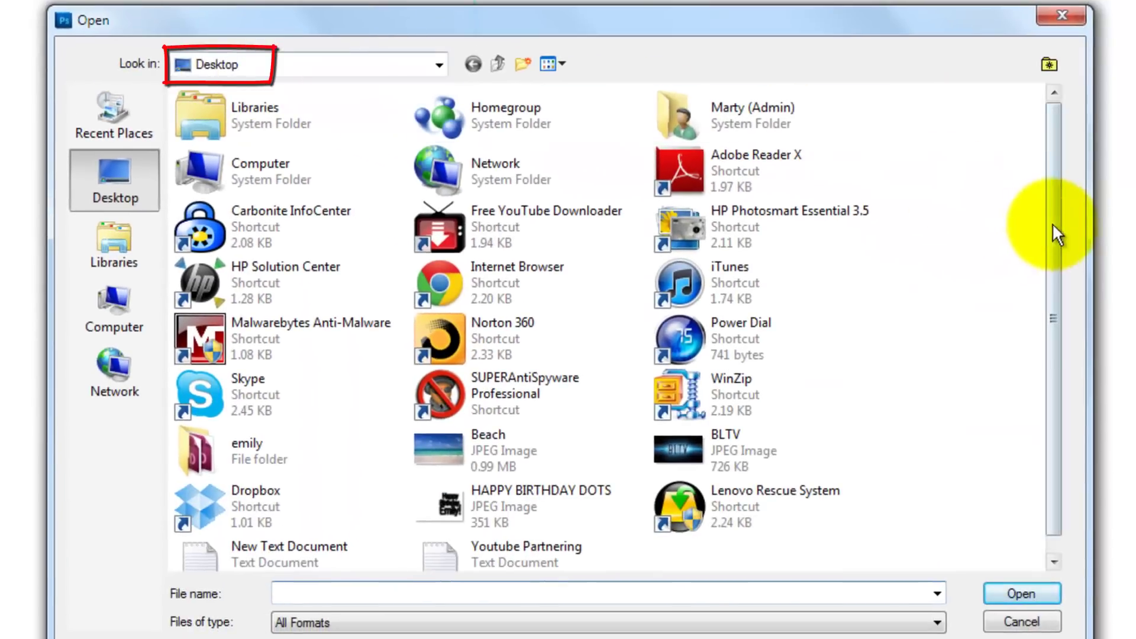
pyautogui.moveTo(1052, 222); pyautogui.dragTo(1037, 379)
# - Copy the entire HAPPY BIRTHDAY DOTS halftone image and paste it into Untitled-1 as Layer 1
pyautogui.click(447, 482)
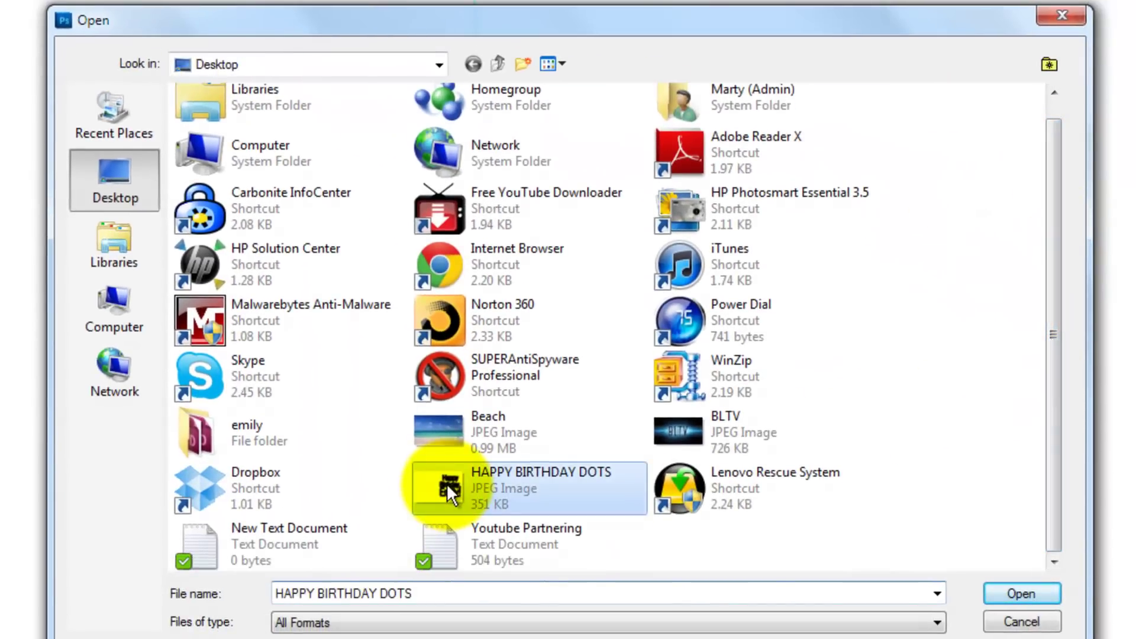
pyautogui.click(1019, 594)
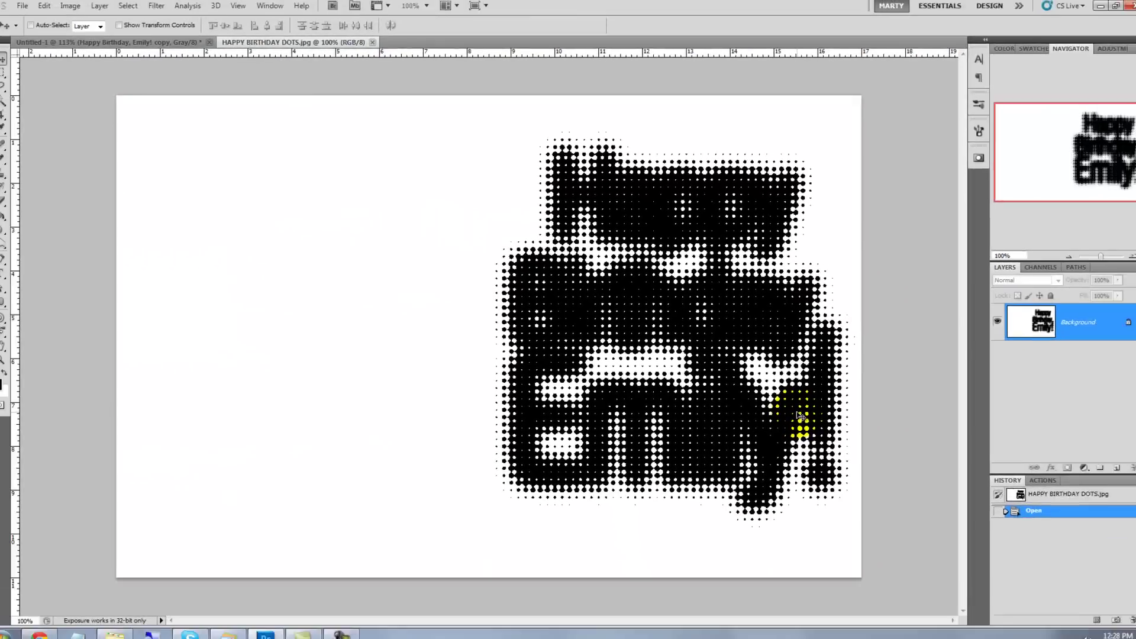
pyautogui.hotkey('ctrl', 'a')
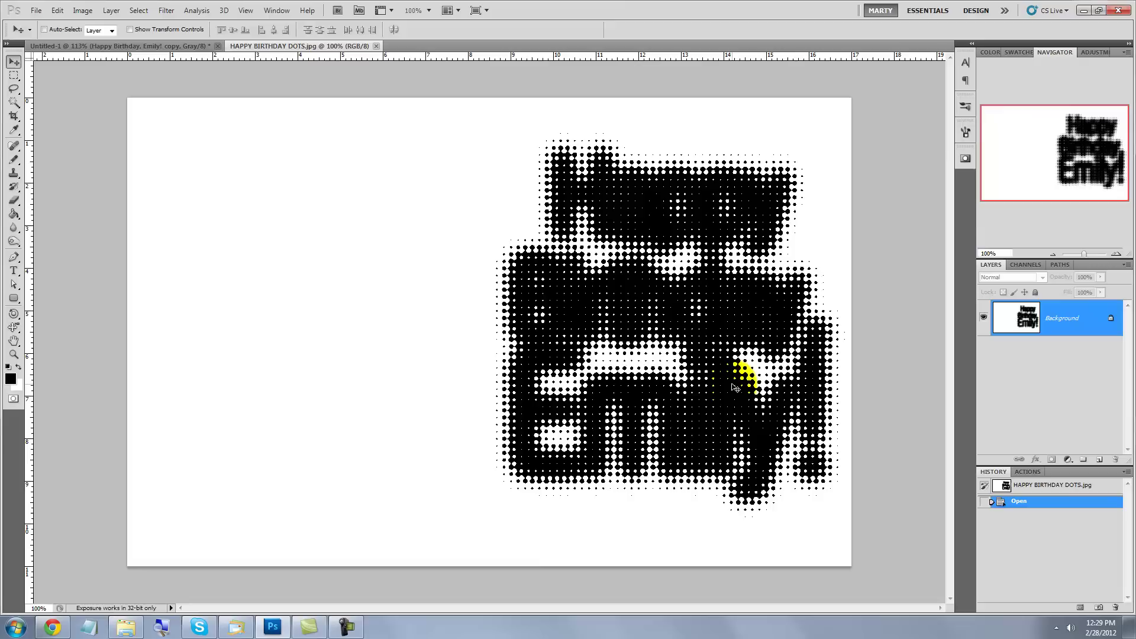
pyautogui.hotkey('ctrl', 'c')
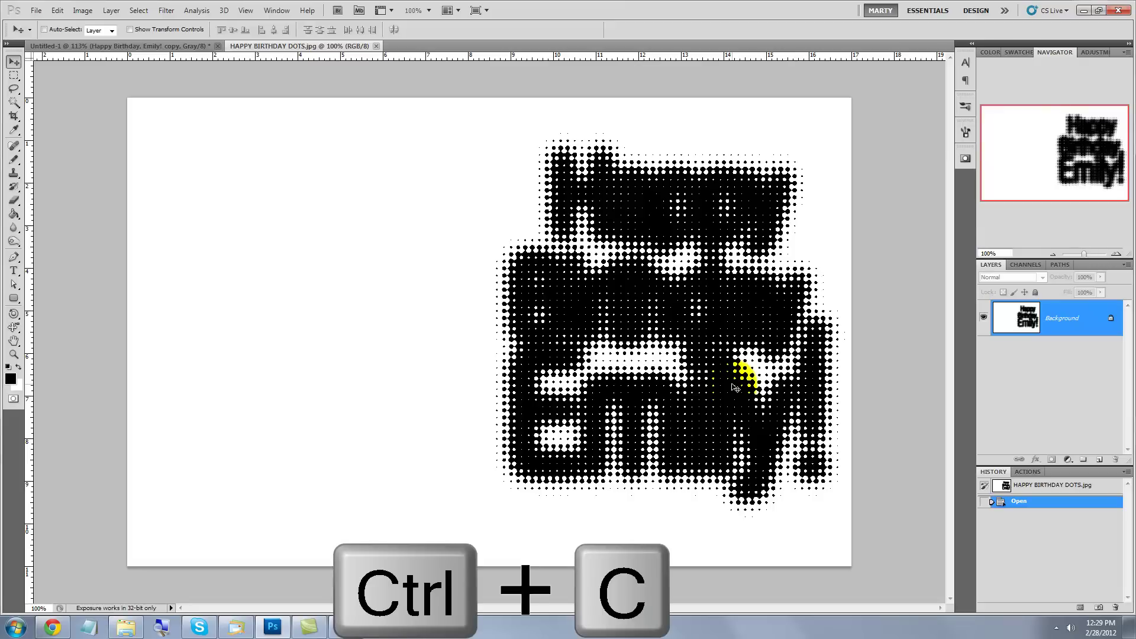
pyautogui.click(144, 46)
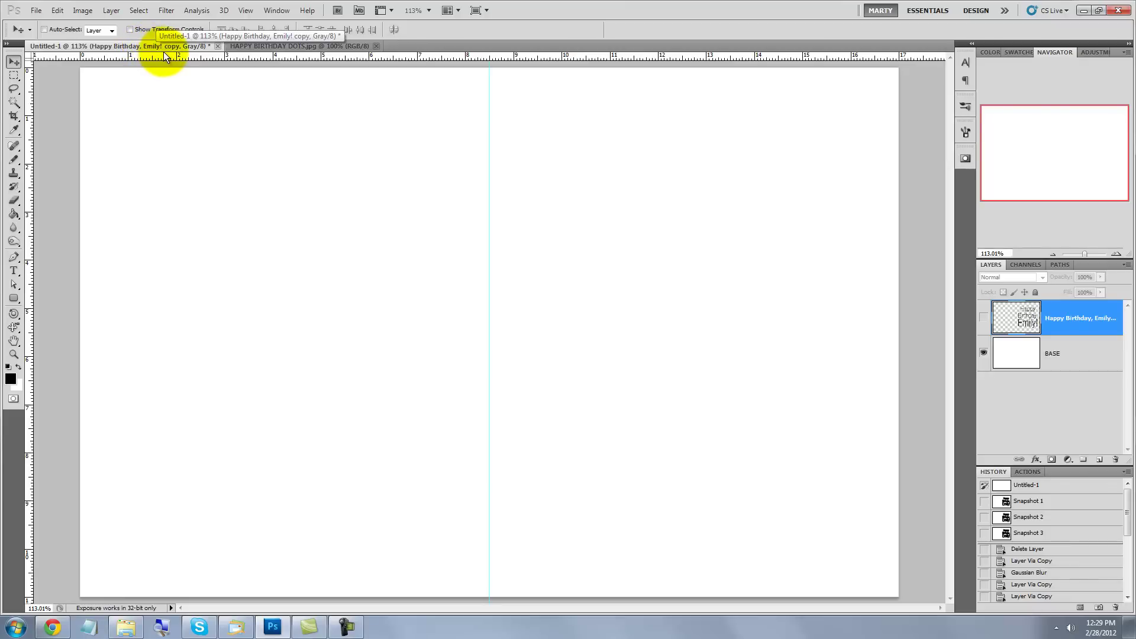
pyautogui.hotkey('ctrl', 'v')
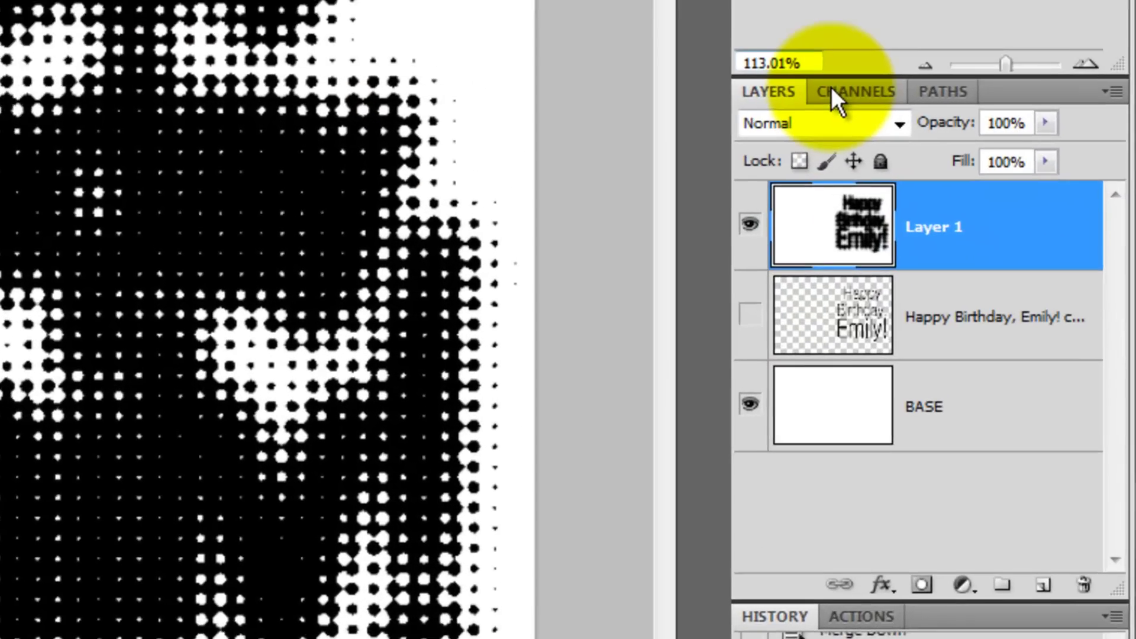
# - Load the Gray channel as a dot selection, add empty Layer 2, and delete pasted Layer 1
pyautogui.click(1002, 247)
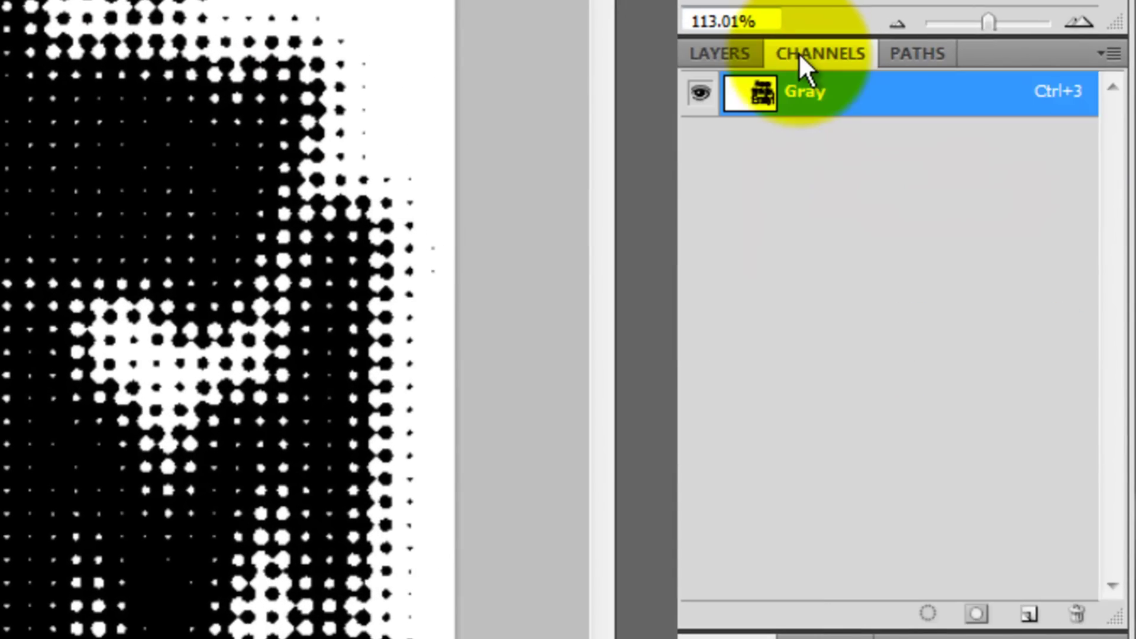
pyautogui.click(927, 614)
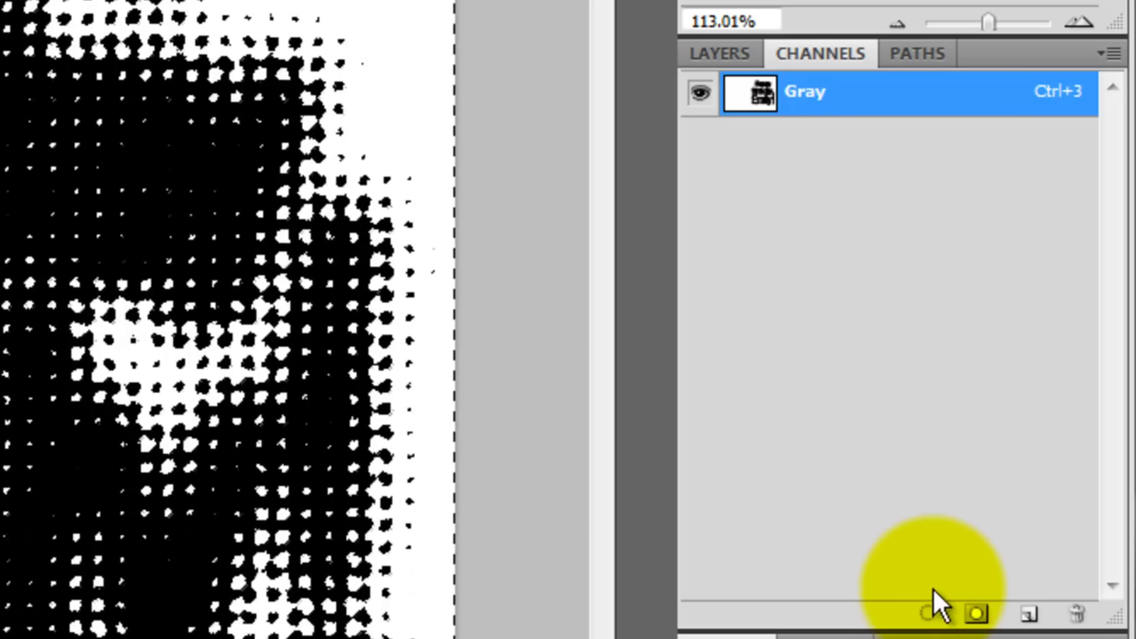
pyautogui.click(712, 53)
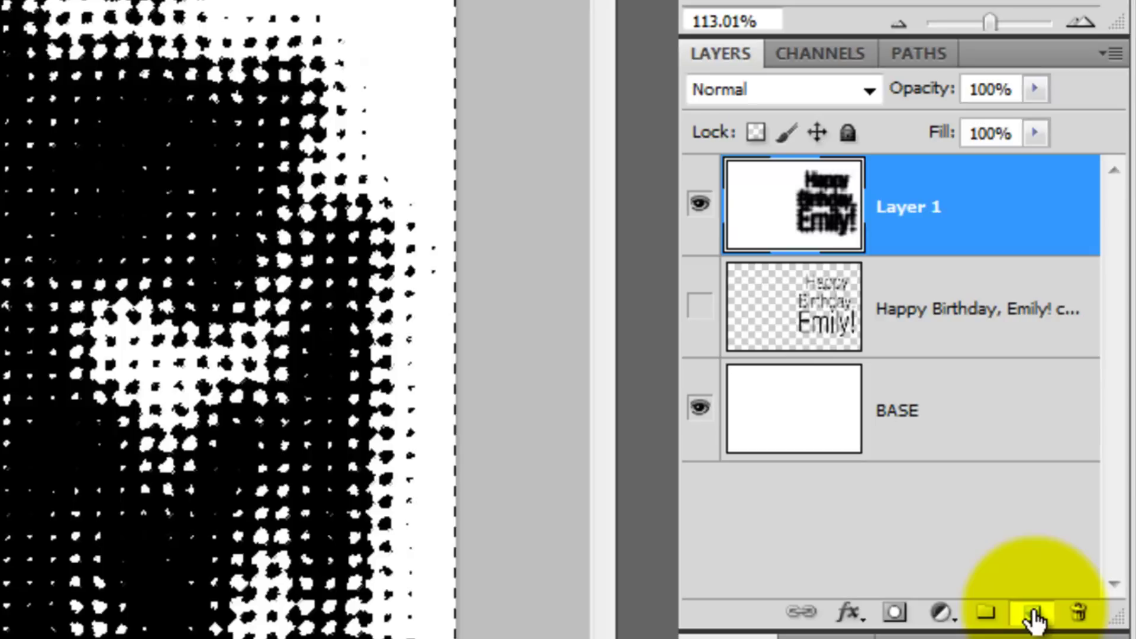
pyautogui.click(1034, 616)
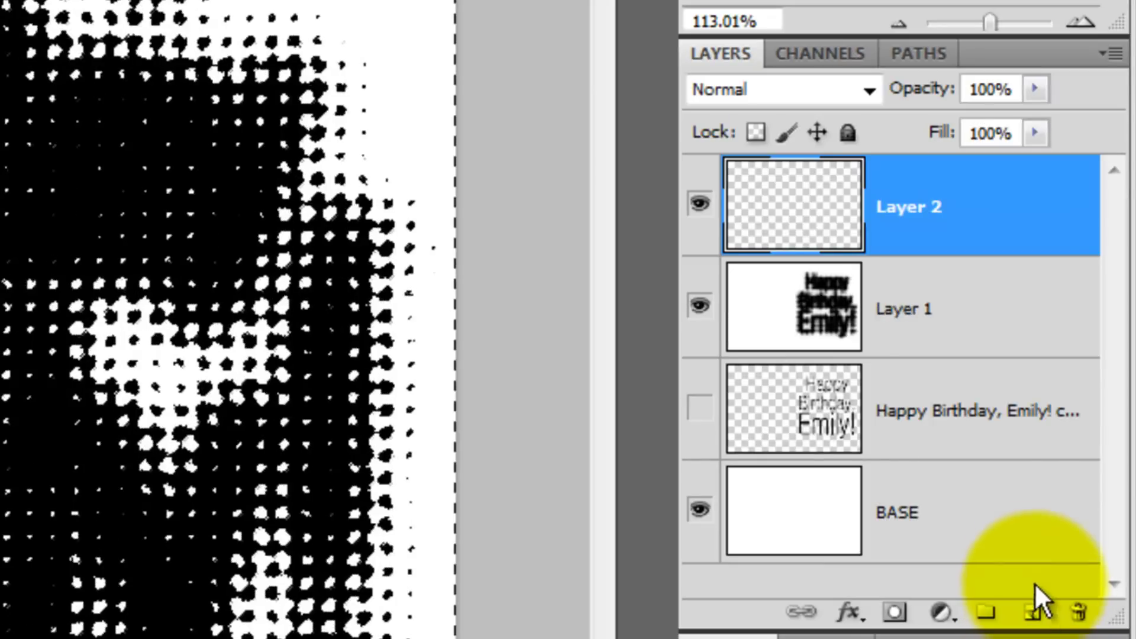
pyautogui.moveTo(923, 308); pyautogui.dragTo(1078, 615)
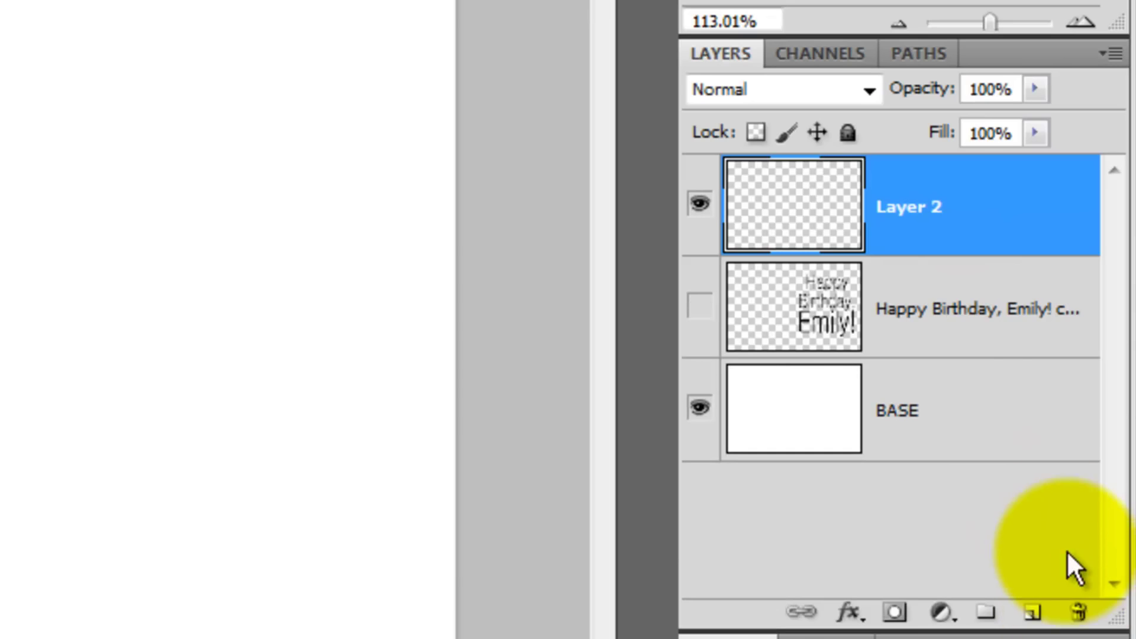
# - Rename Layer 2 to DOTS
pyautogui.doubleClick(902, 205)
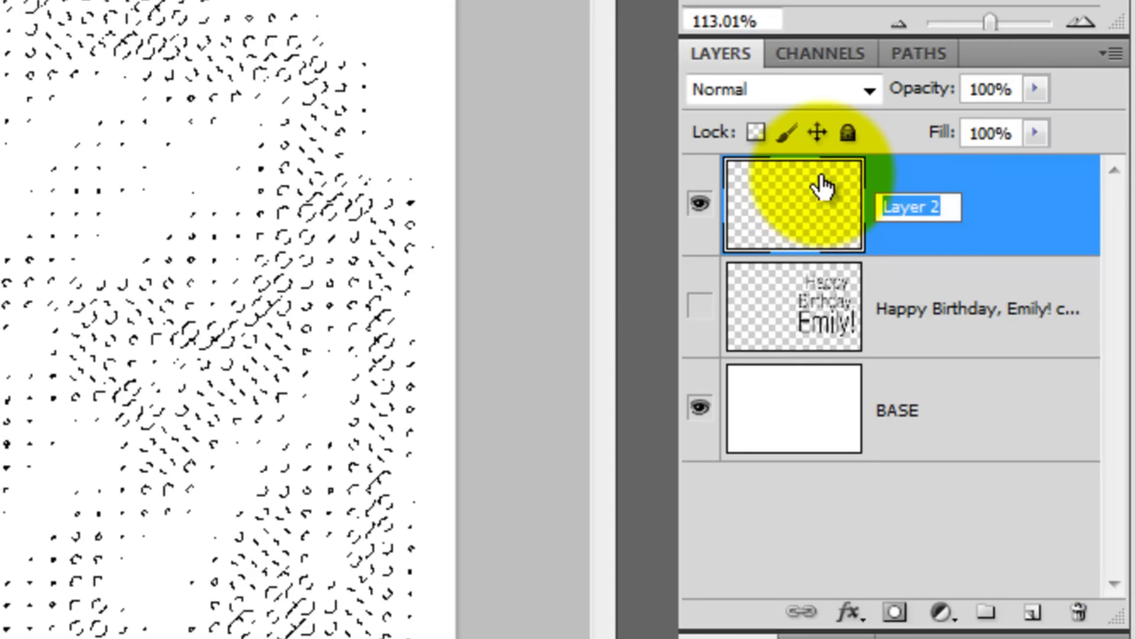
pyautogui.write('DOTS')
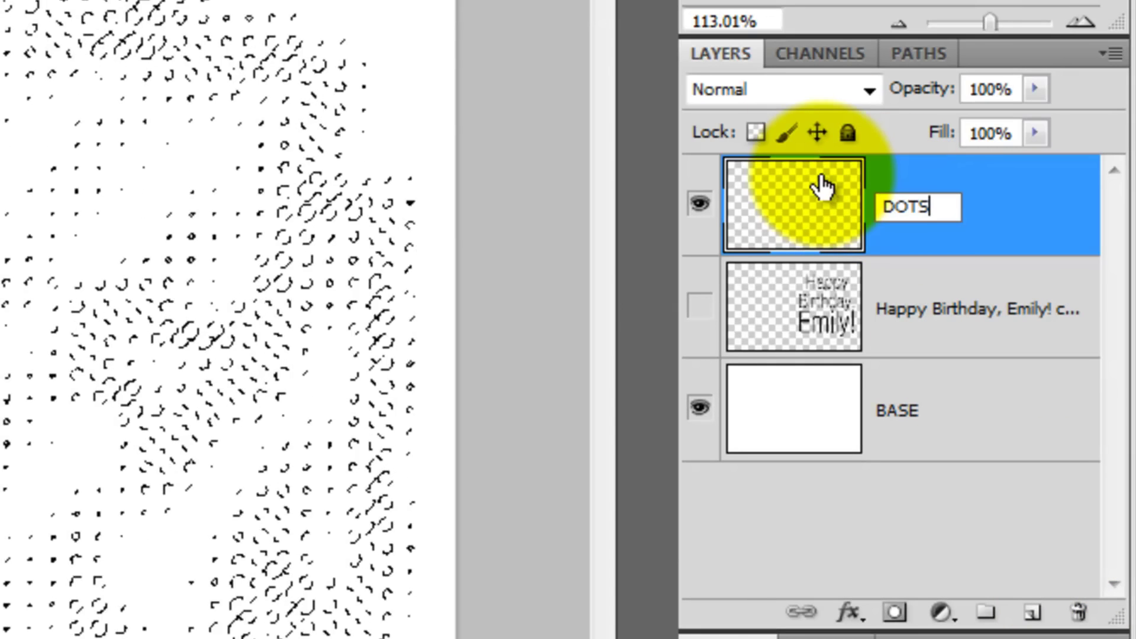
pyautogui.press('Return')
# - Choose the Gradient Tool with the rainbow gradient preset for the dot selection
pyautogui.moveTo(90, 284); pyautogui.dragTo(375, 290)
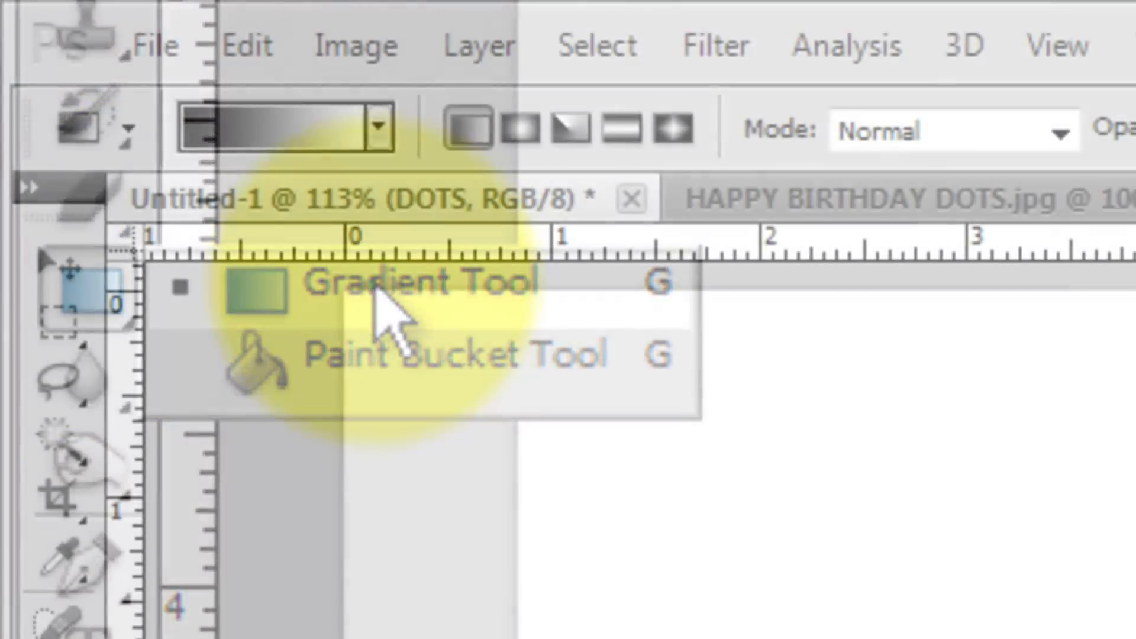
pyautogui.click(382, 127)
pyautogui.click(105, 414)
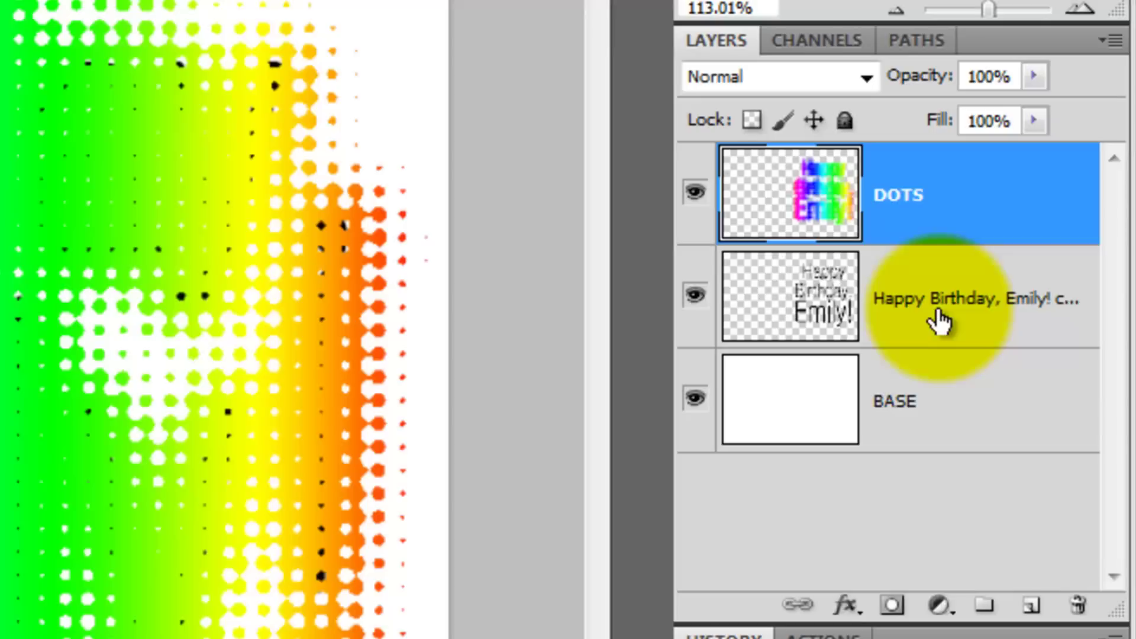
# - Recreate the greeting as white letters on a new top layer named TEXT, deleting the black original
pyautogui.moveTo(933, 322); pyautogui.dragTo(906, 148)
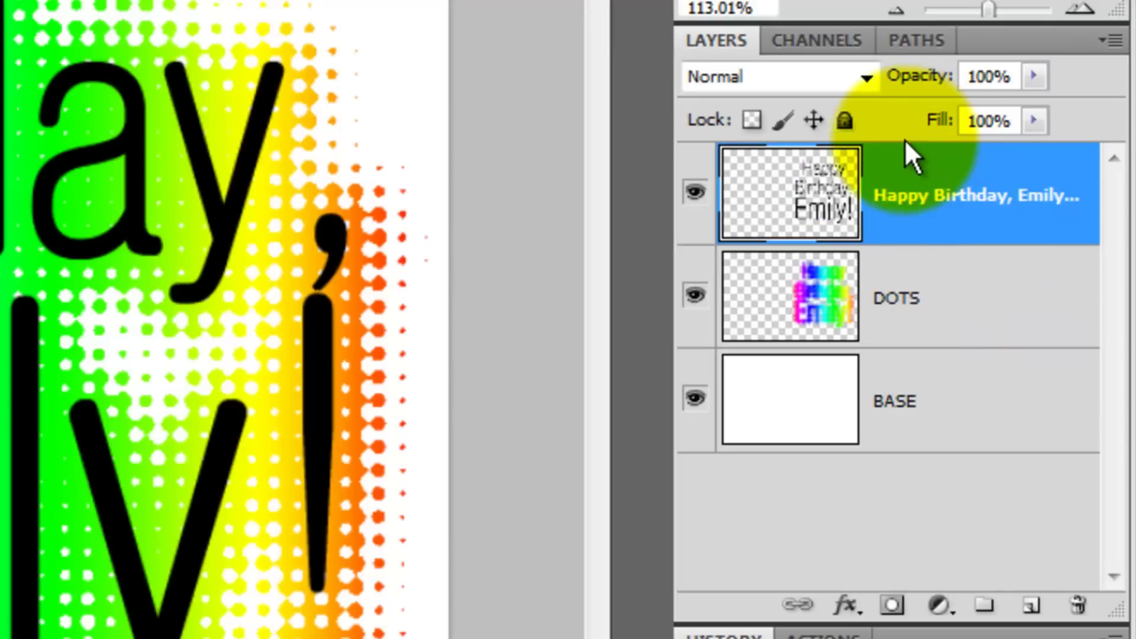
pyautogui.keyDown('ctrl'); pyautogui.click(813, 205); pyautogui.keyUp('ctrl')
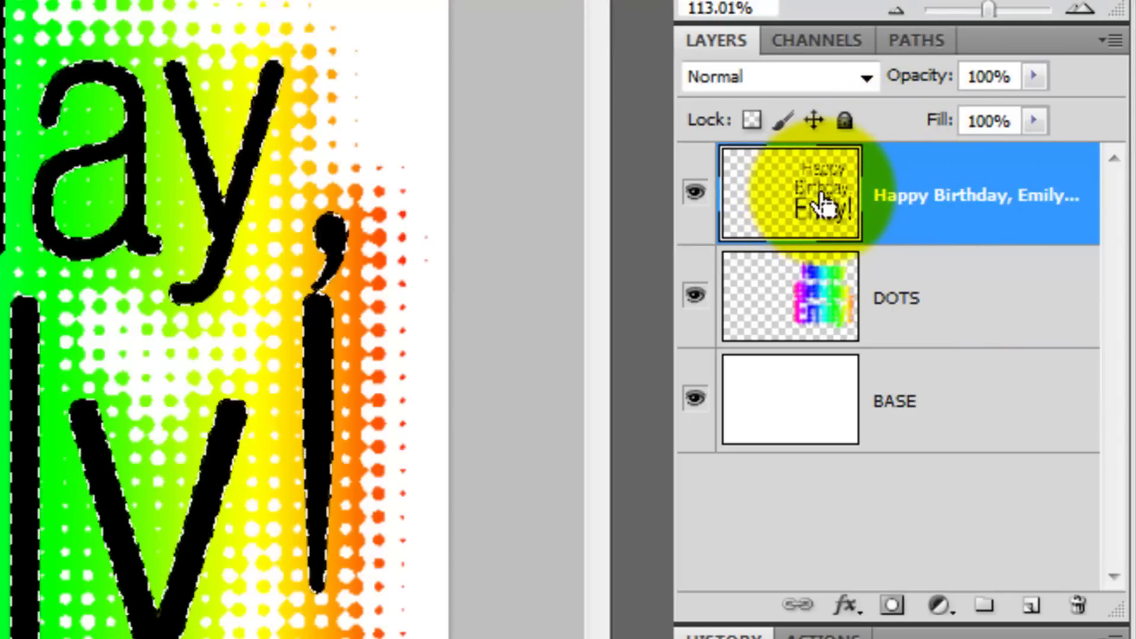
pyautogui.click(1034, 609)
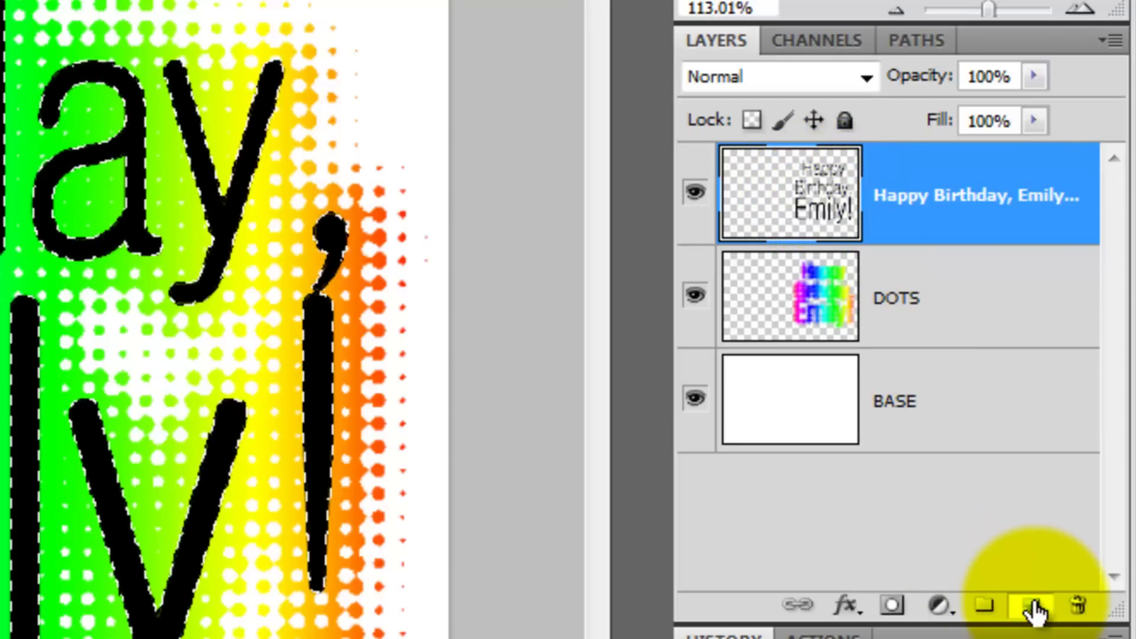
pyautogui.click(694, 295)
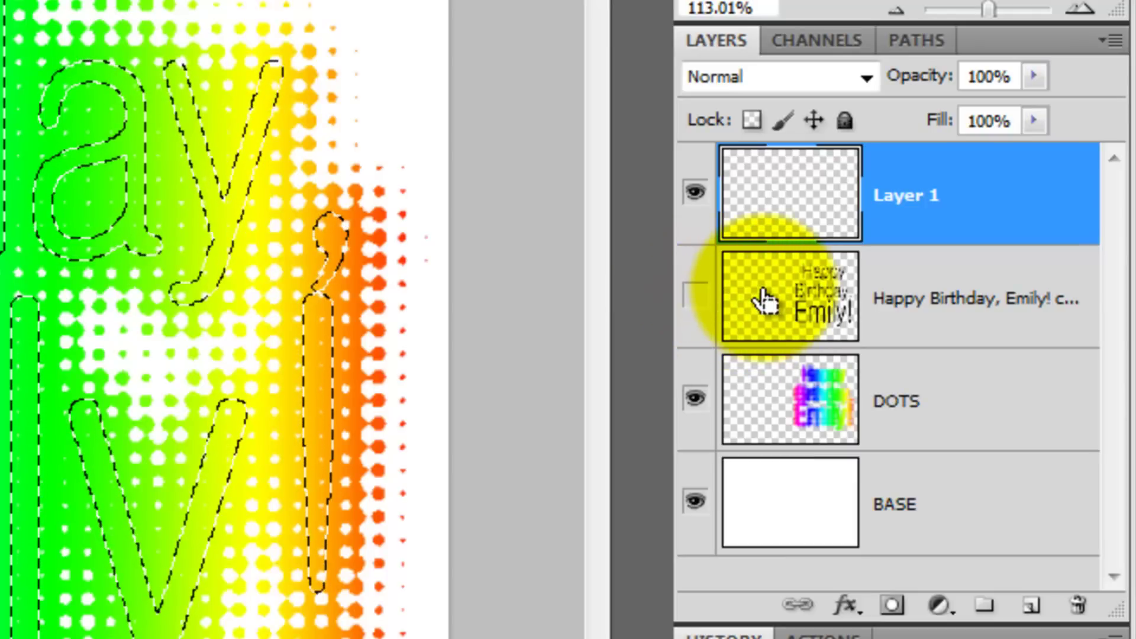
pyautogui.hotkey('ctrl', 'Delete')
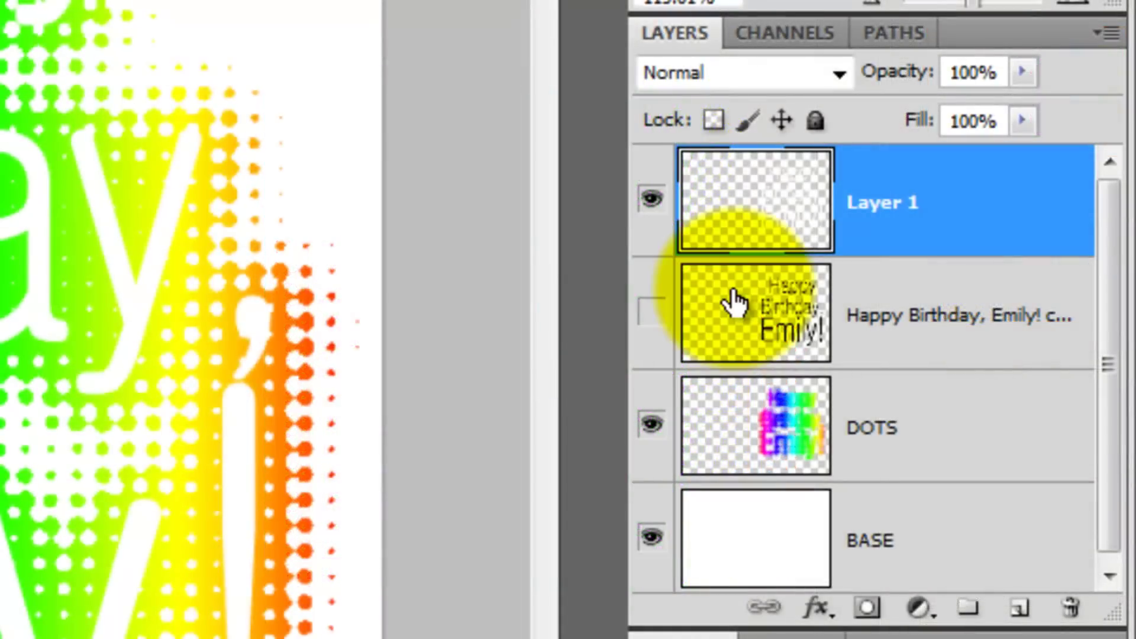
pyautogui.moveTo(734, 305); pyautogui.dragTo(1072, 608)
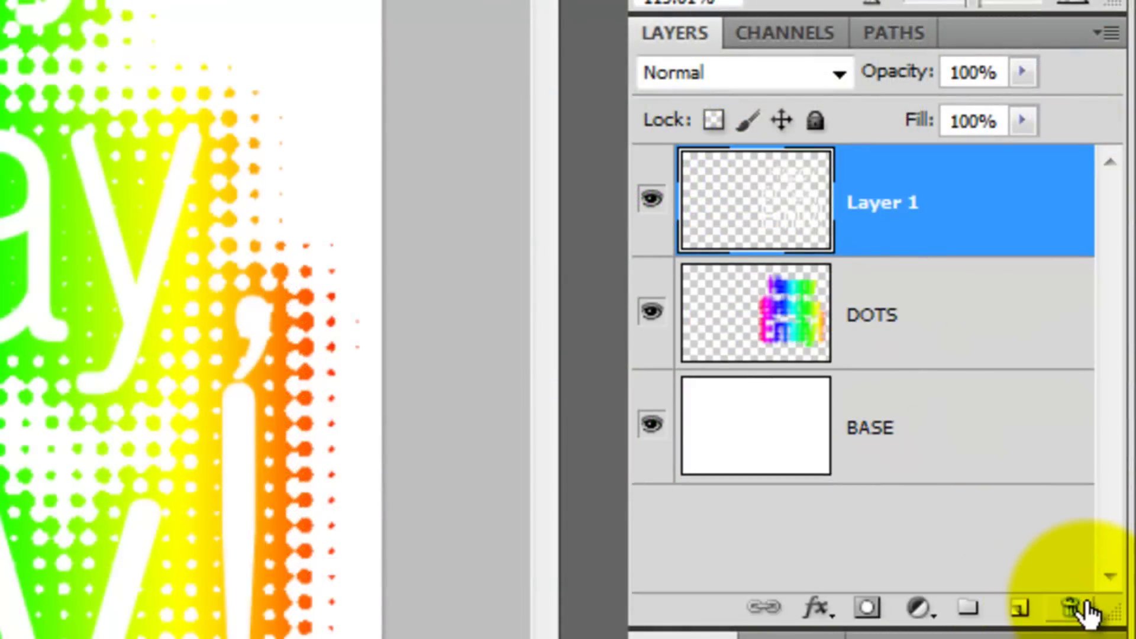
pyautogui.doubleClick(892, 201)
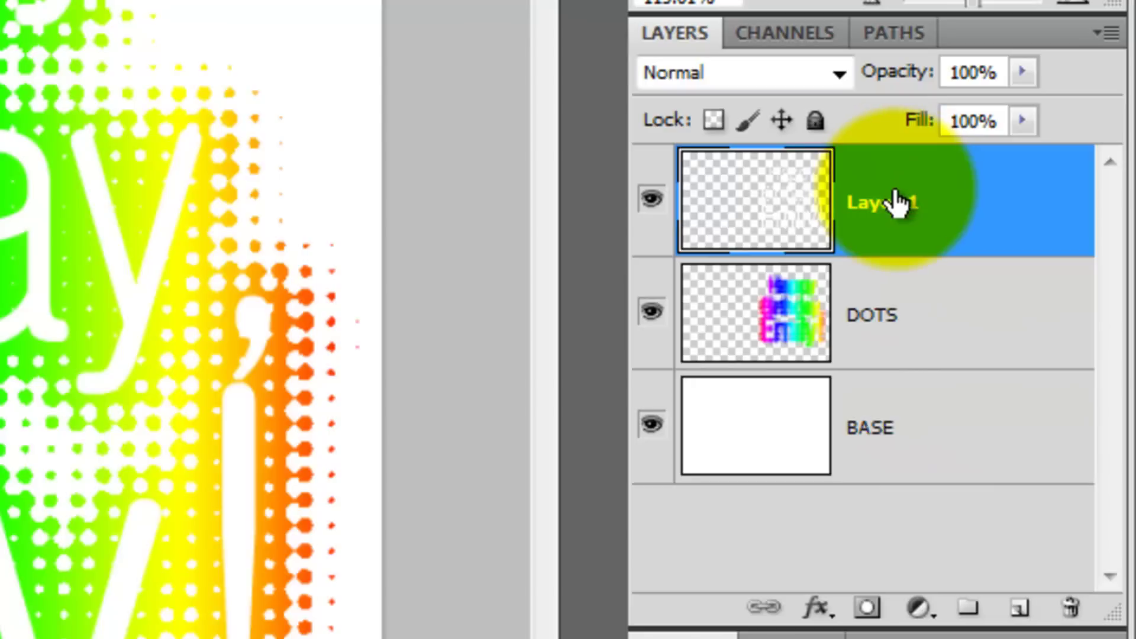
pyautogui.click(933, 186)
# - Add a new layer above BASE and select single-pixel rows near the card's top and bottom
pyautogui.click(933, 451)
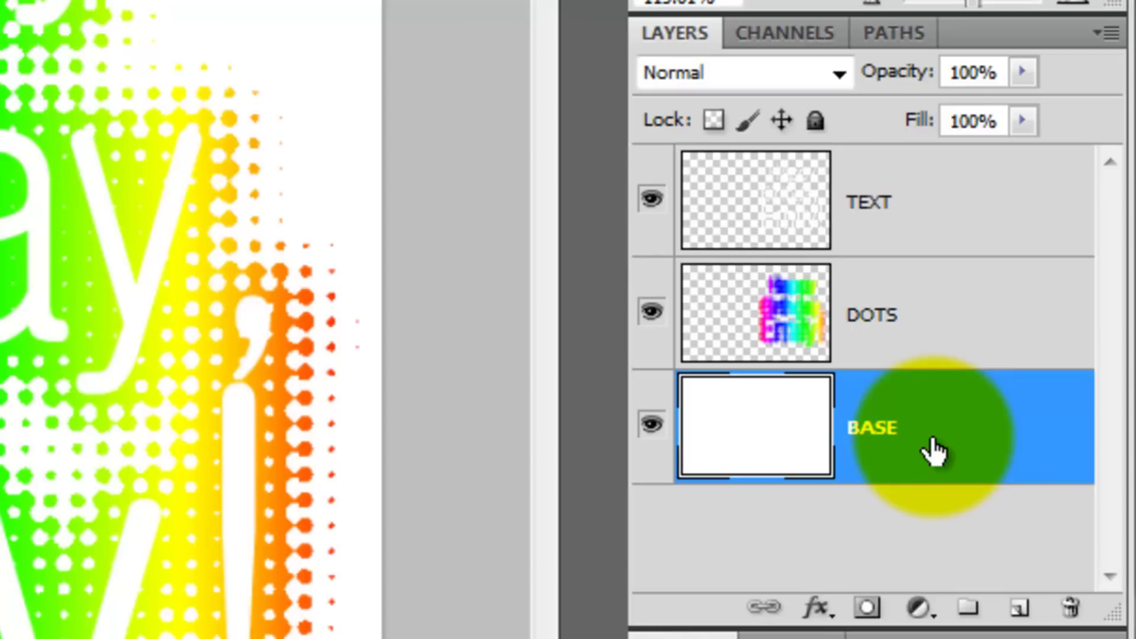
pyautogui.click(1020, 607)
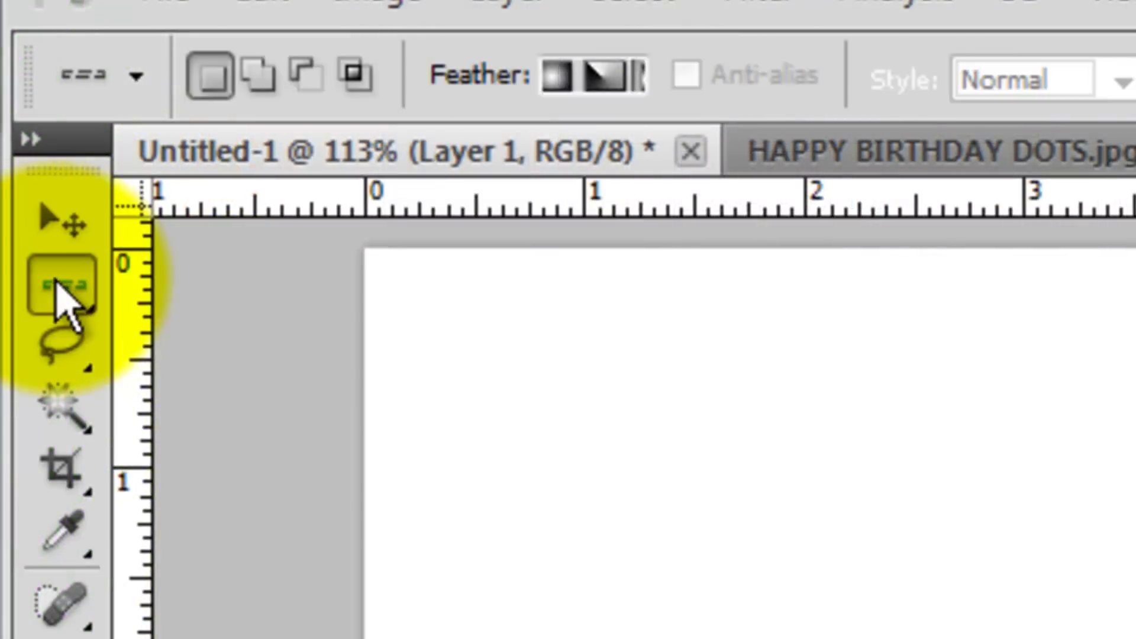
pyautogui.click(64, 286)
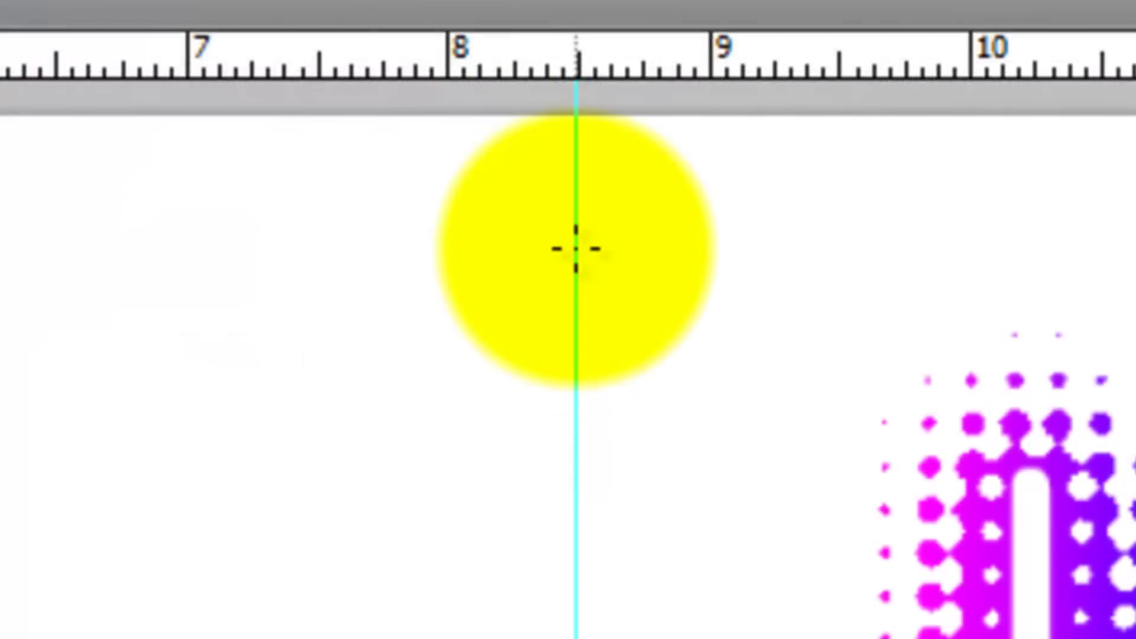
pyautogui.click(577, 255)
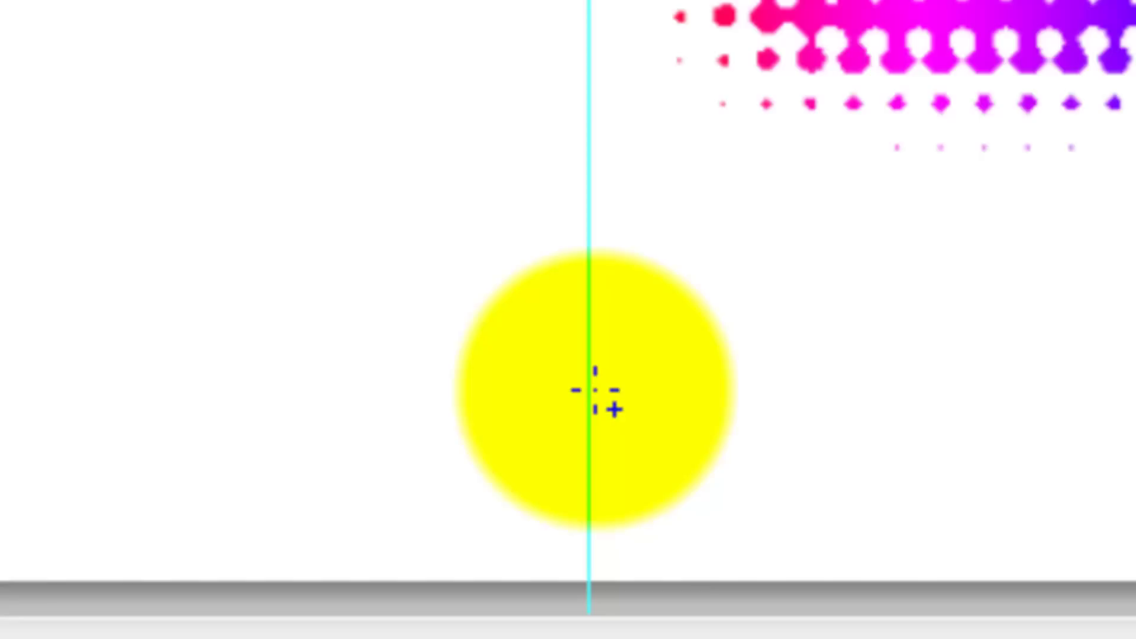
pyautogui.click(594, 388)
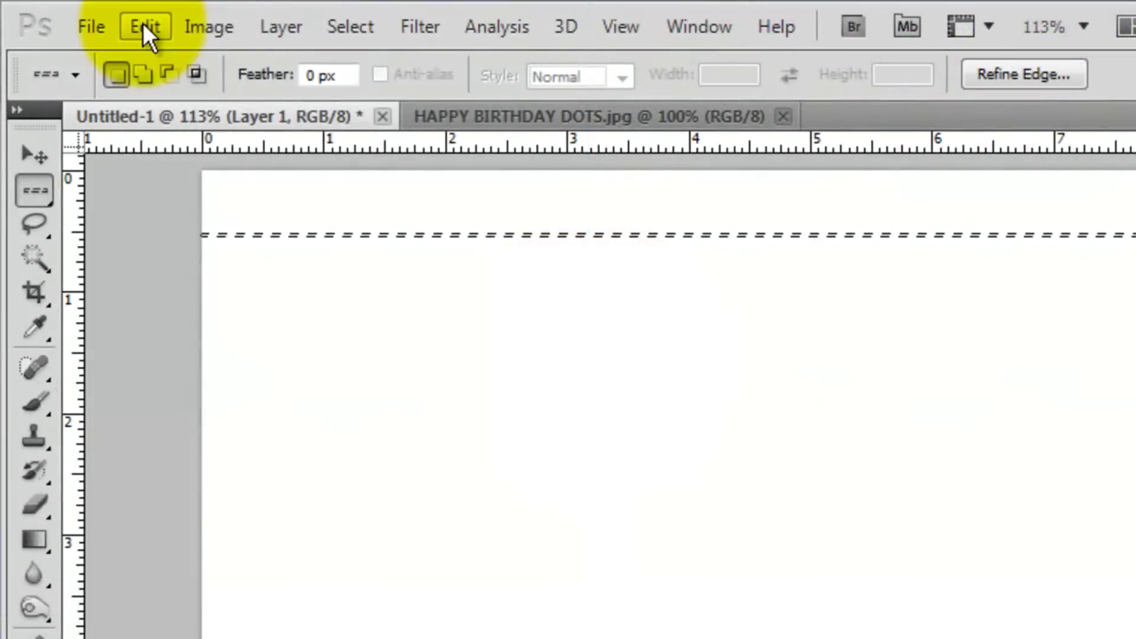
# - Stroke both selected rows with 5 px black, then deselect
pyautogui.click(143, 27)
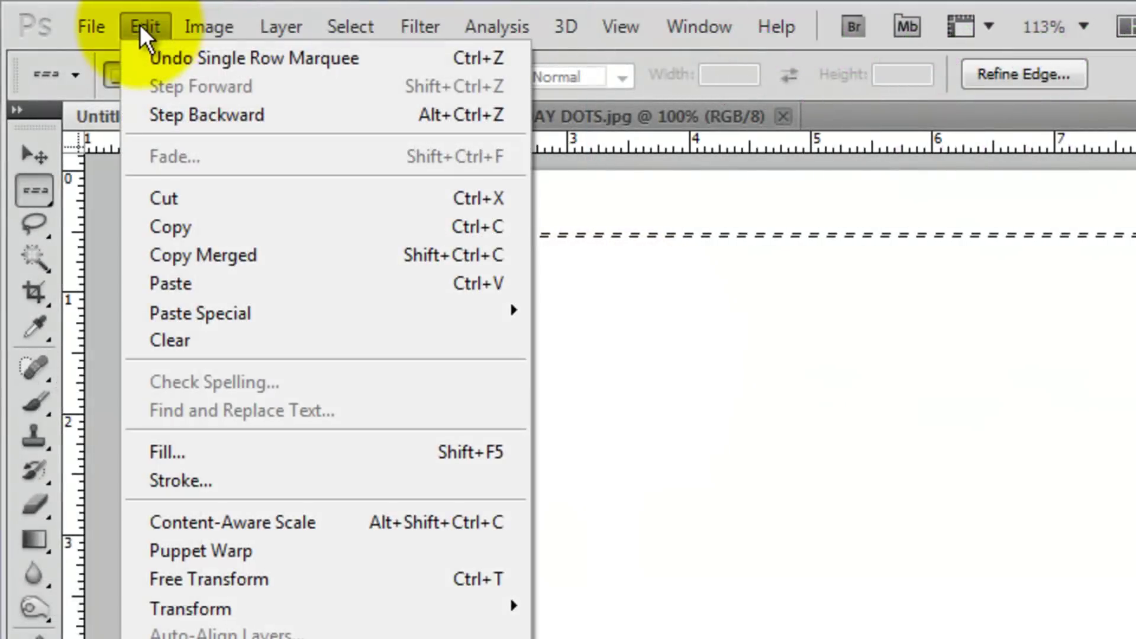
pyautogui.click(201, 482)
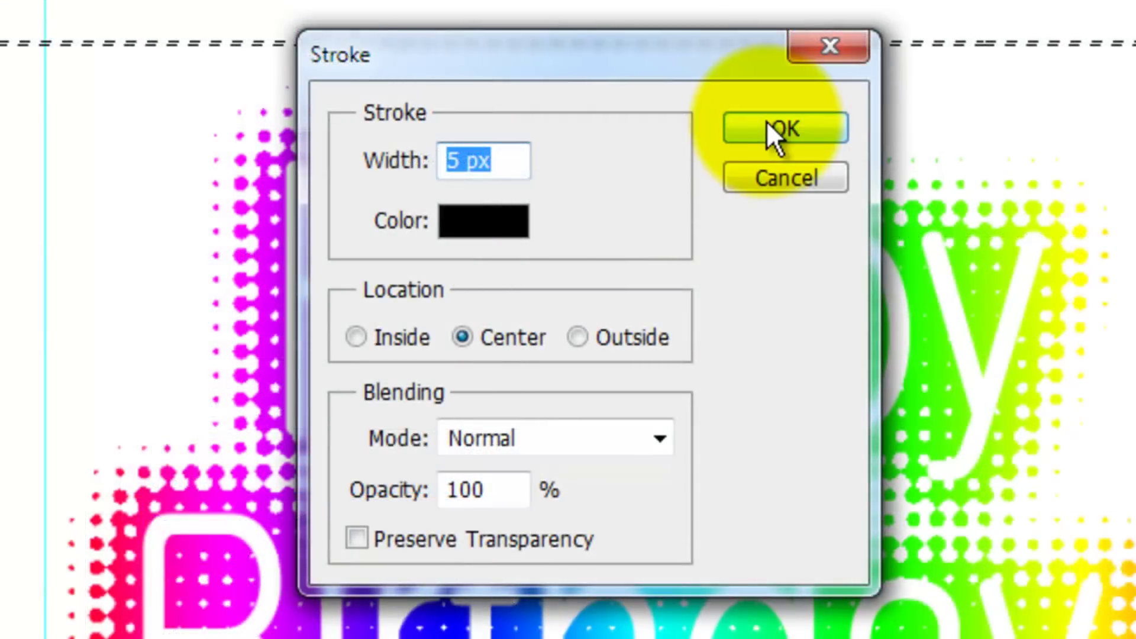
pyautogui.click(767, 123)
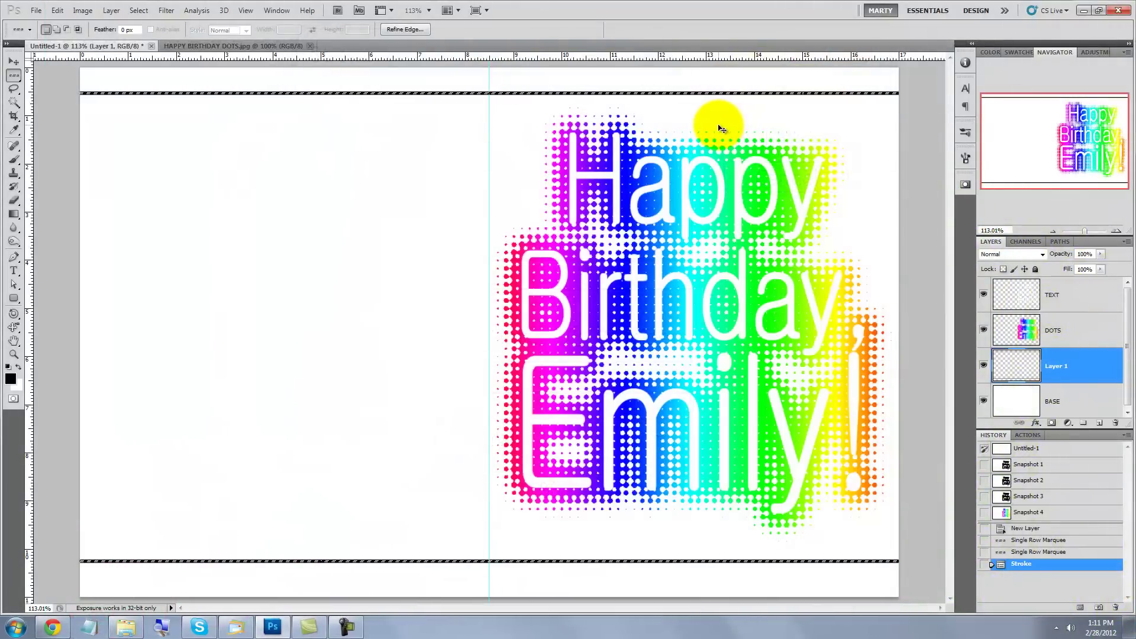
pyautogui.hotkey('ctrl', 'd')
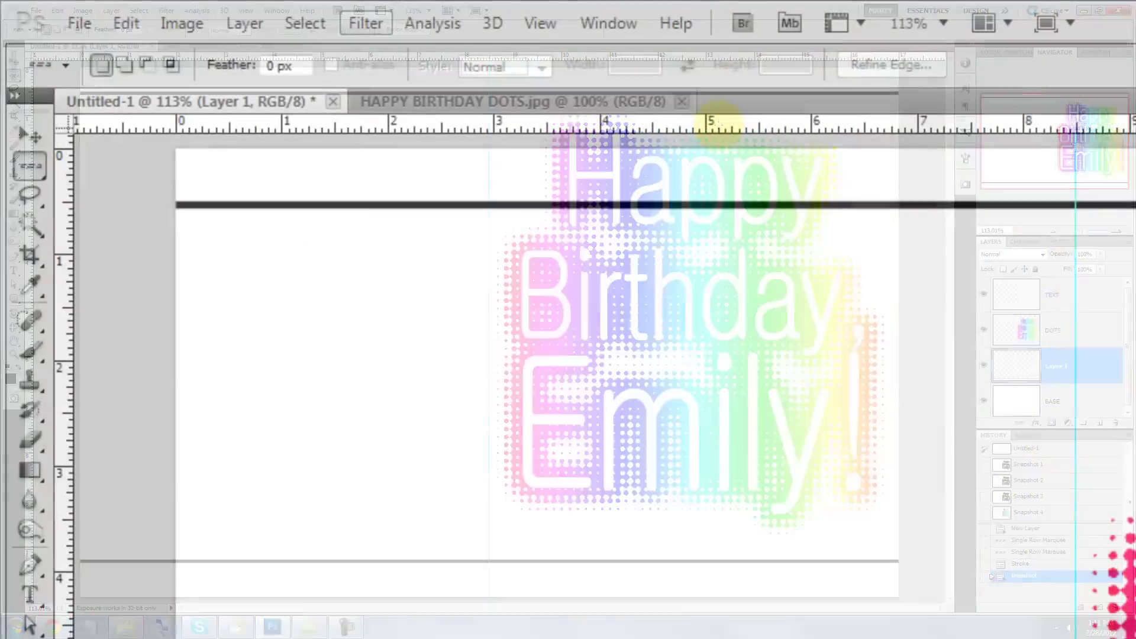
# - Apply a Sine Wave distortion with 9 generators, wavelength 39–40 and amplitude 1–2
pyautogui.click(167, 10)
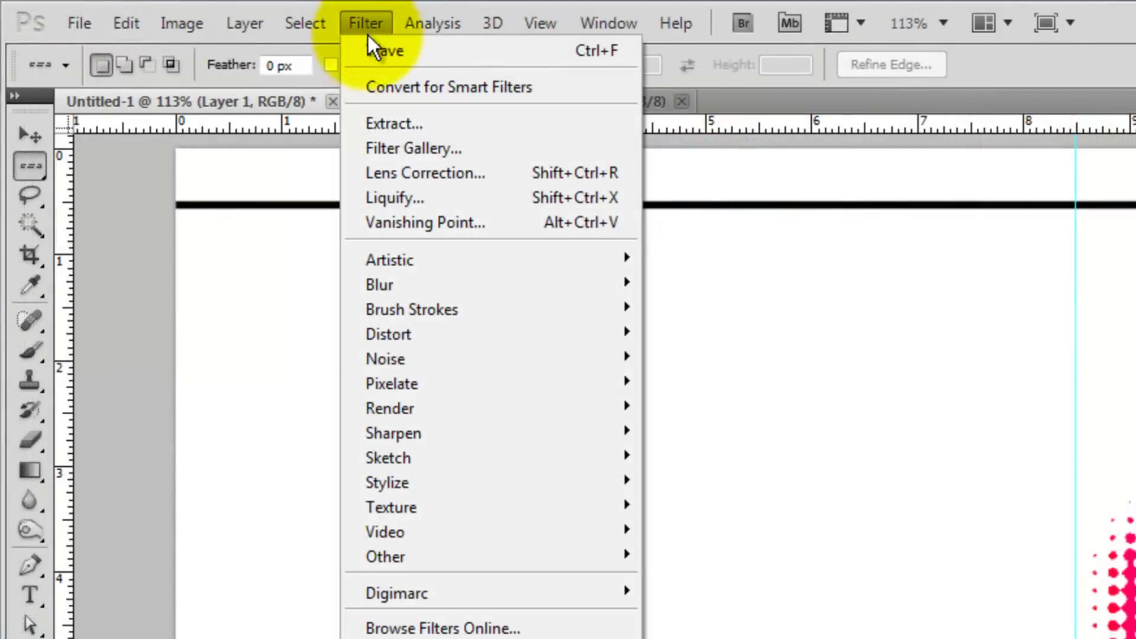
pyautogui.moveTo(391, 335)
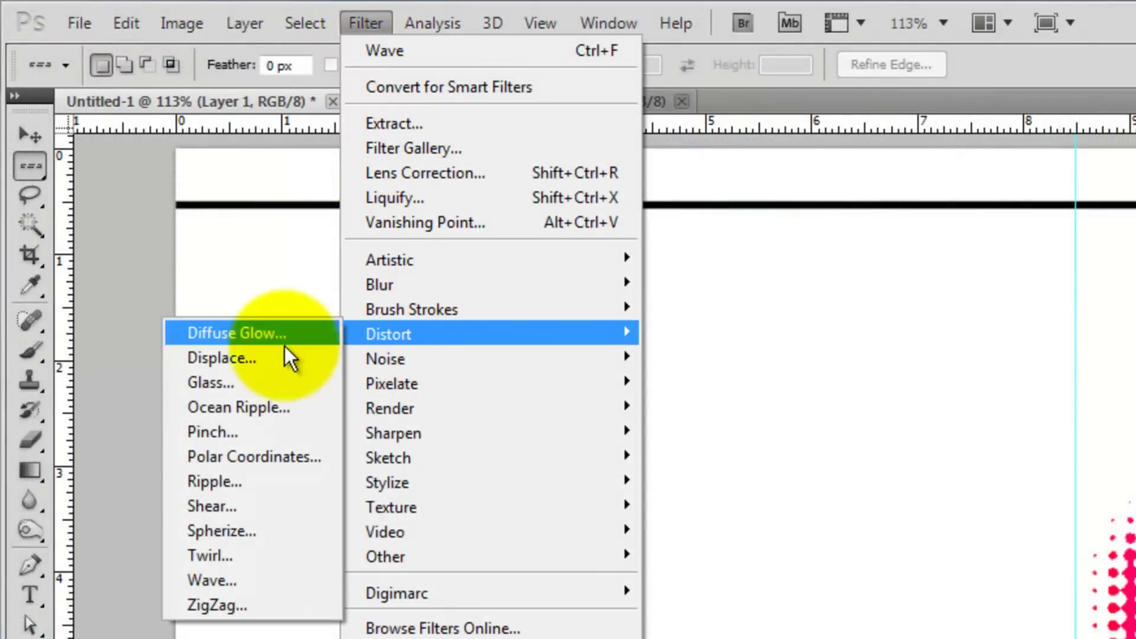
pyautogui.click(212, 581)
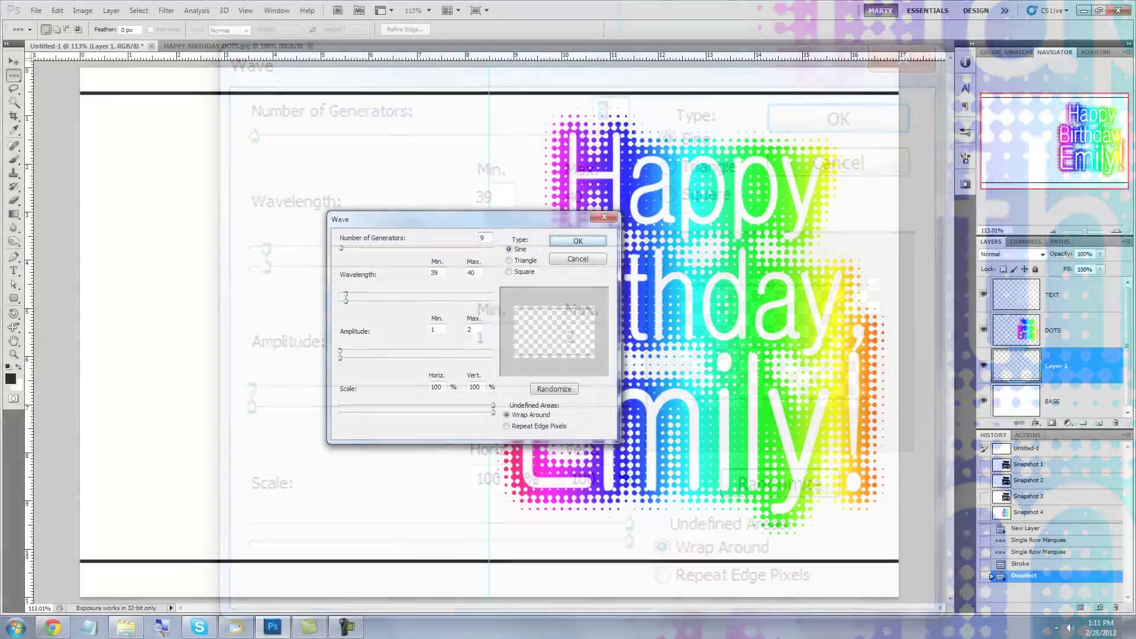
pyautogui.click(839, 119)
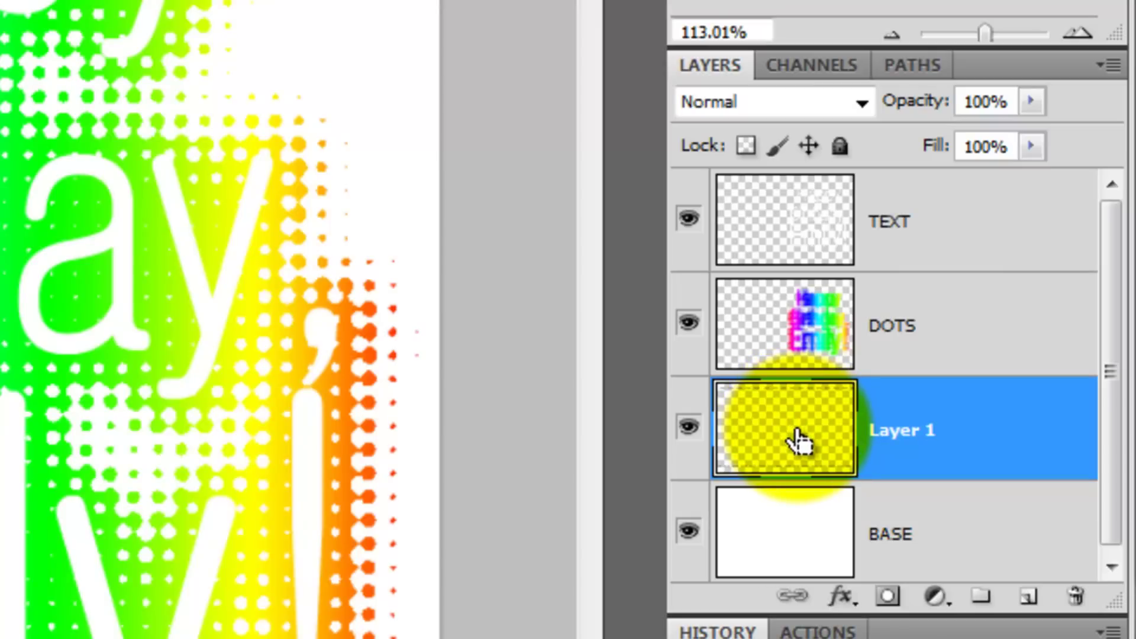
# - Move the wavy line shapes onto new Layer 2, delete Layer 1, and fill them with a rainbow gradient
pyautogui.click(1028, 596)
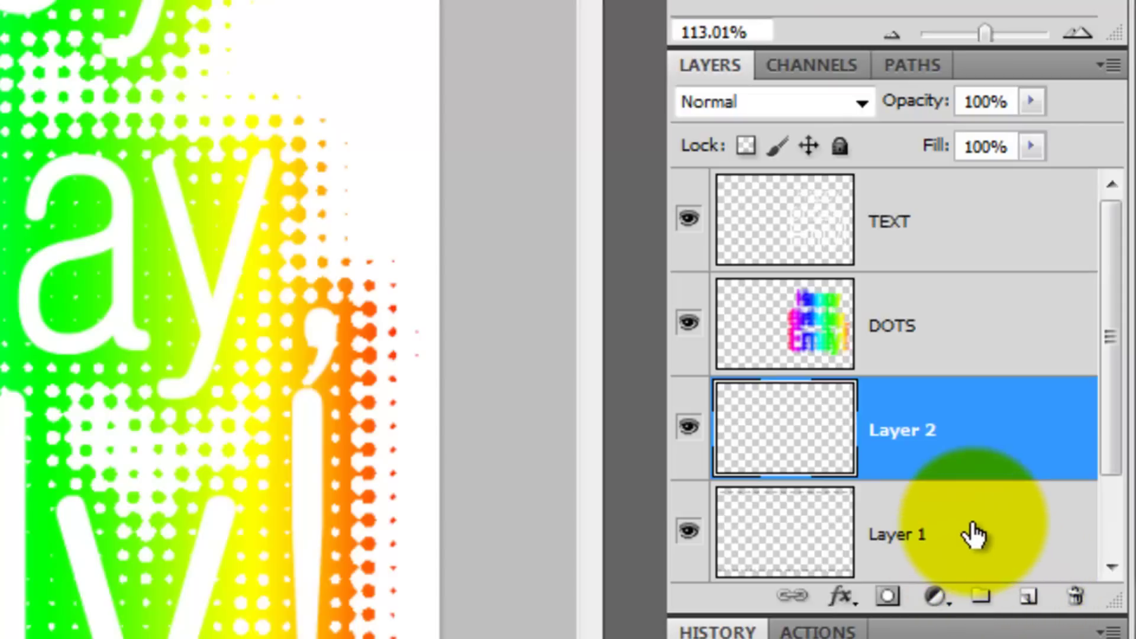
pyautogui.moveTo(970, 535); pyautogui.dragTo(1074, 595)
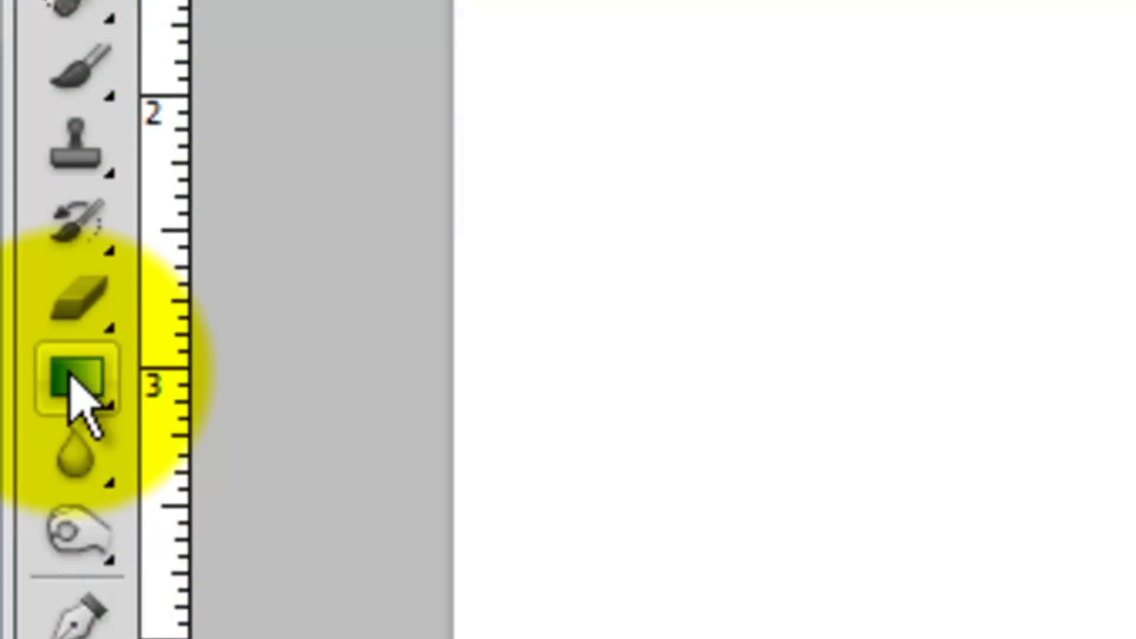
pyautogui.click(81, 382)
pyautogui.click(295, 373)
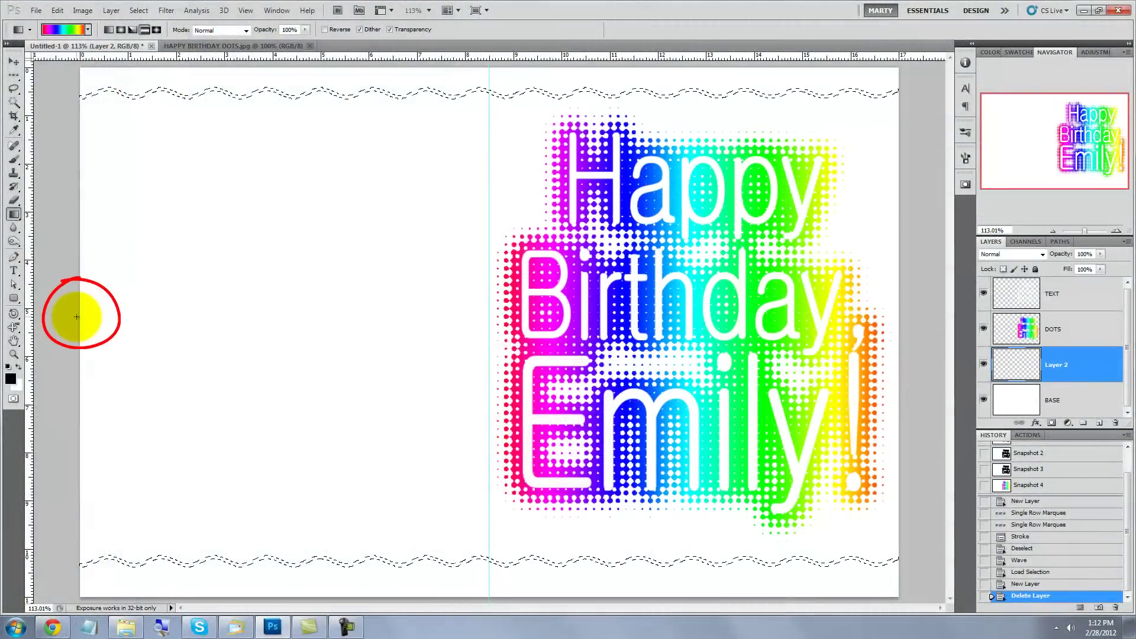
pyautogui.moveTo(79, 315)
pyautogui.mouseDown()
pyautogui.moveTo(527, 309)
pyautogui.moveTo(811, 322)
pyautogui.moveTo(902, 344)
pyautogui.mouseUp()
pyautogui.hotkey('ctrl', 'd')
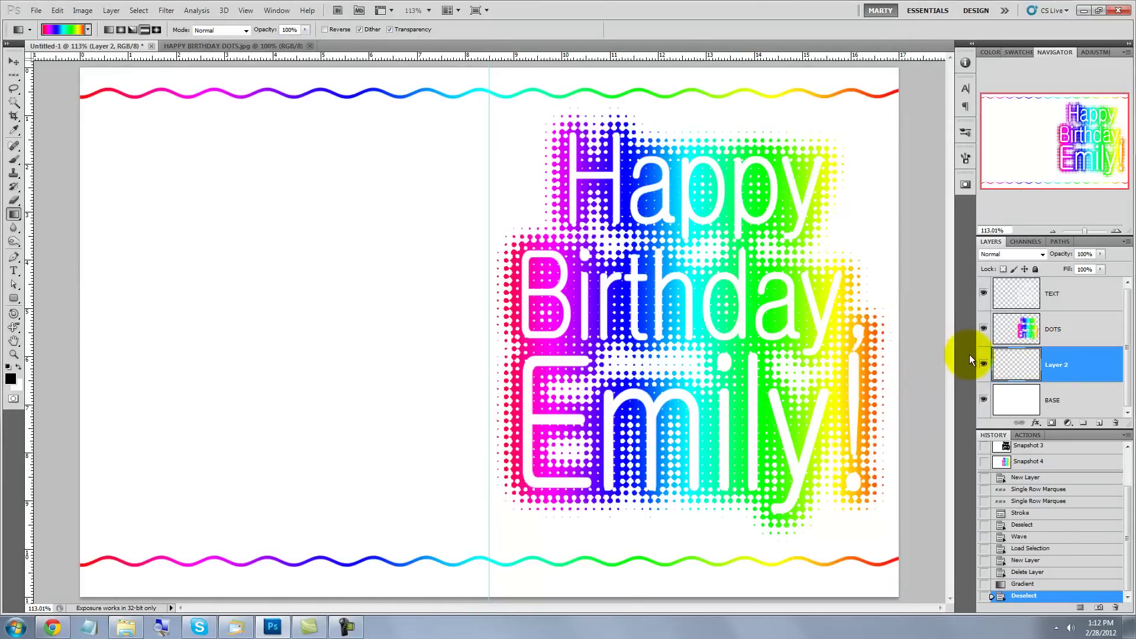
# - Set the HP printer to Presentation Printing, Landscape, with Scale to paper size: Letter
pyautogui.hotkey('ctrl', 'p')
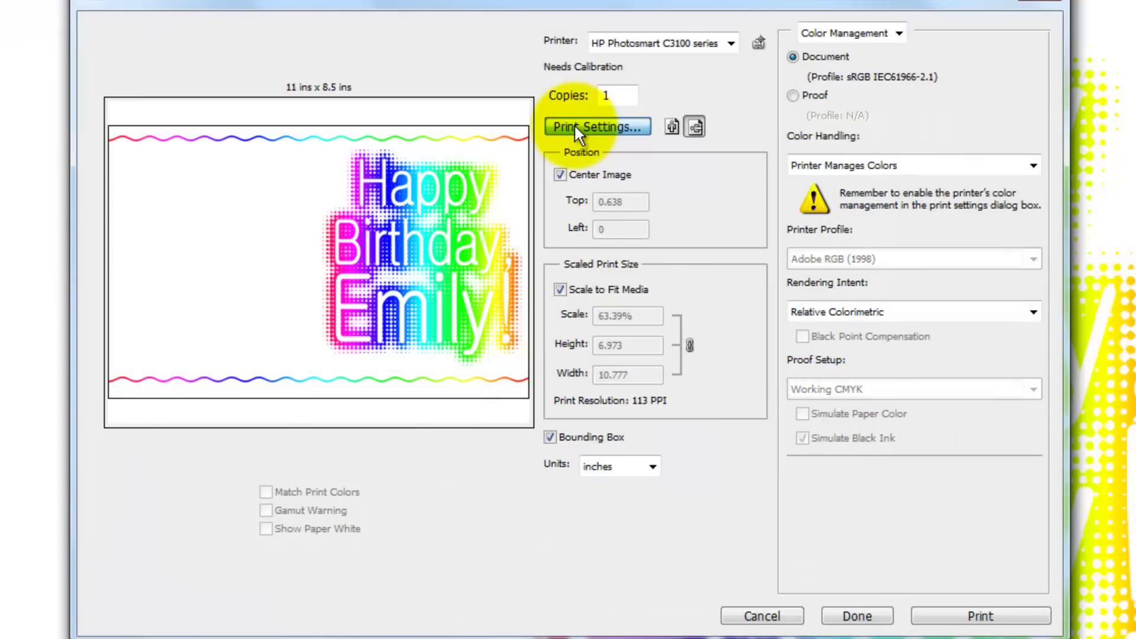
pyautogui.click(577, 128)
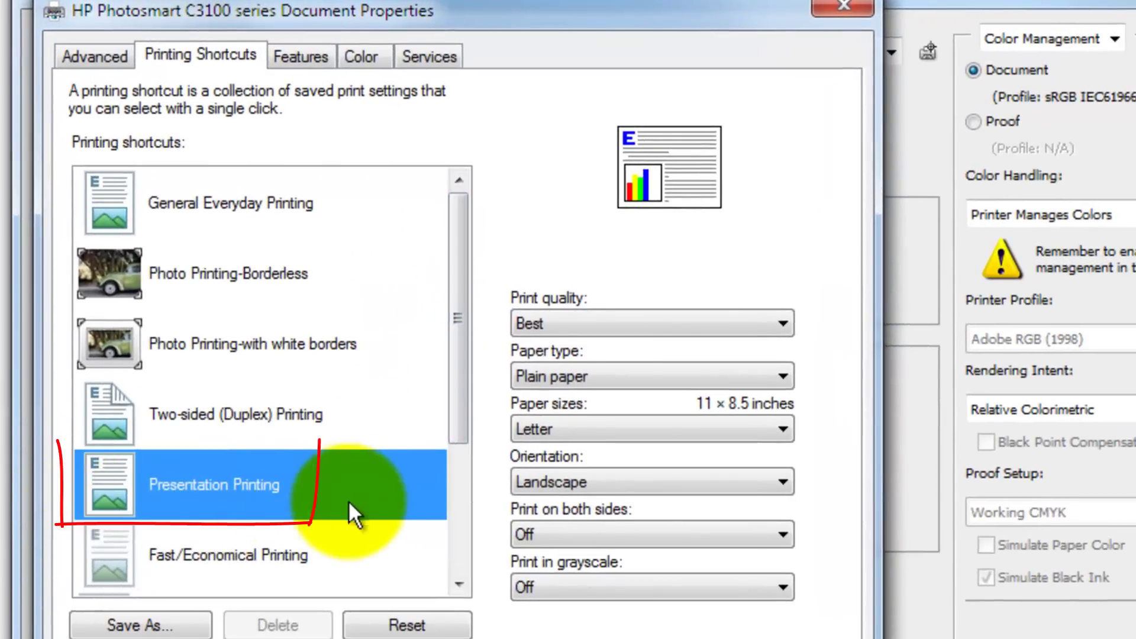
pyautogui.click(335, 368)
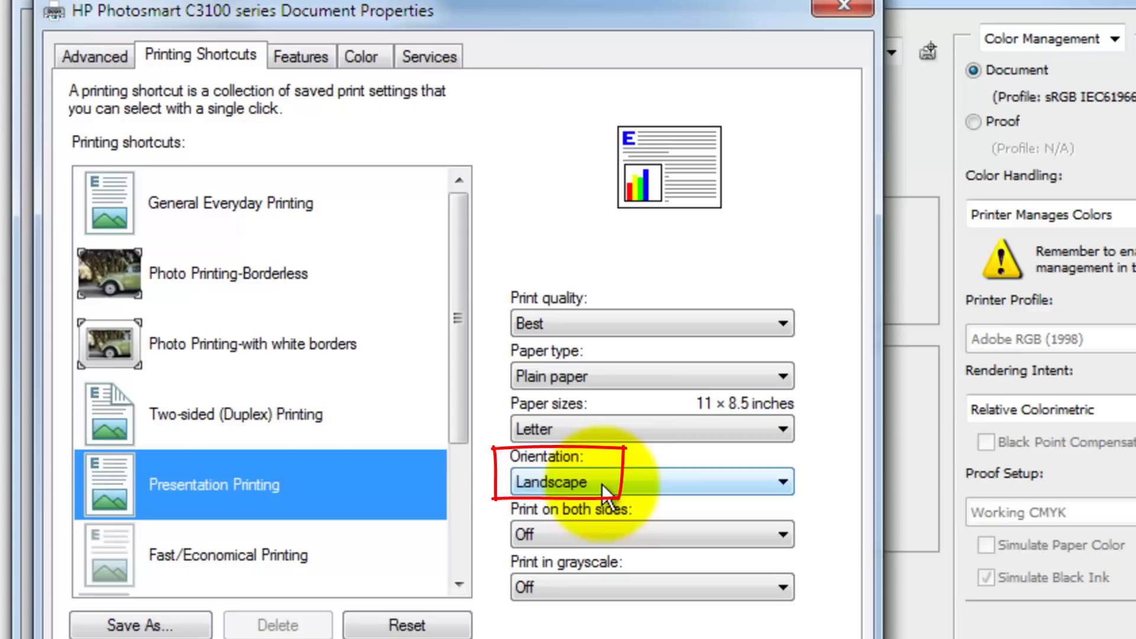
pyautogui.click(292, 60)
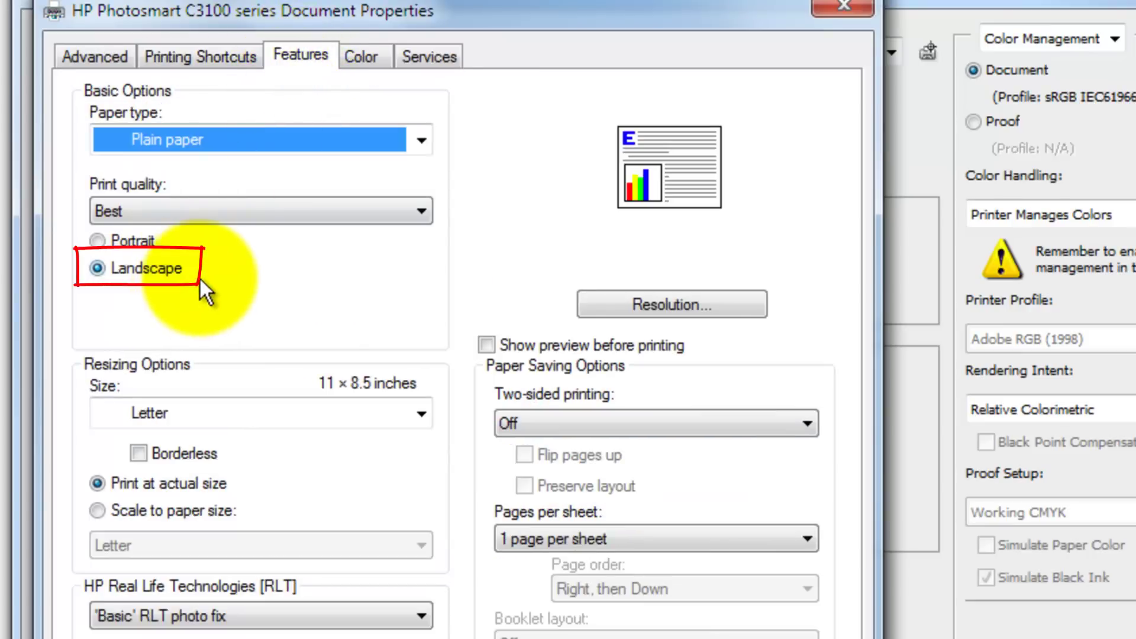
pyautogui.click(97, 510)
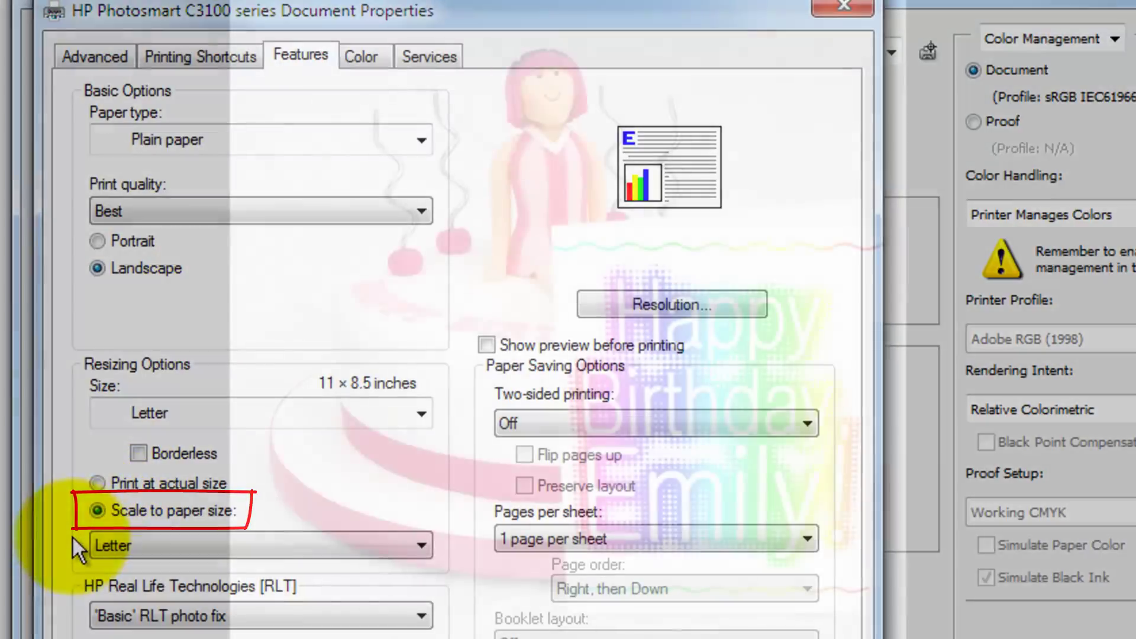